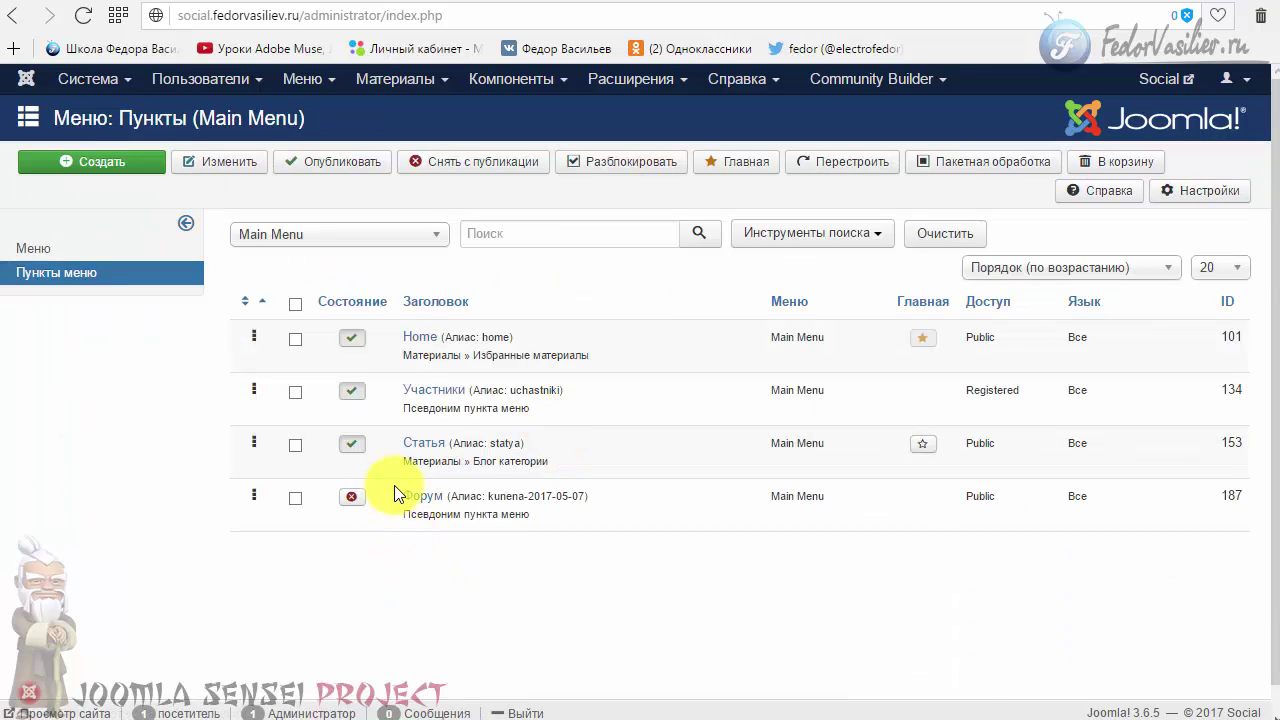
Step: Publish the "Форум" menu item in the Main Menu
double_click(420, 496)
click(475, 575)
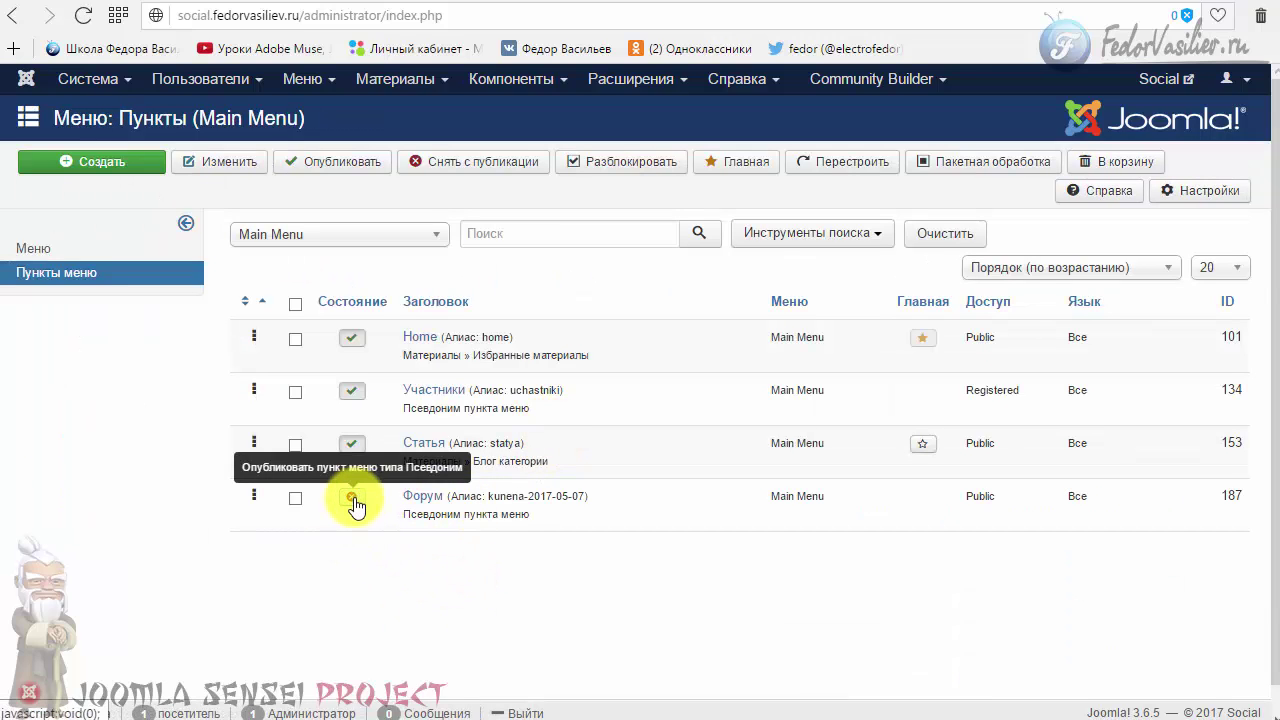
click(354, 500)
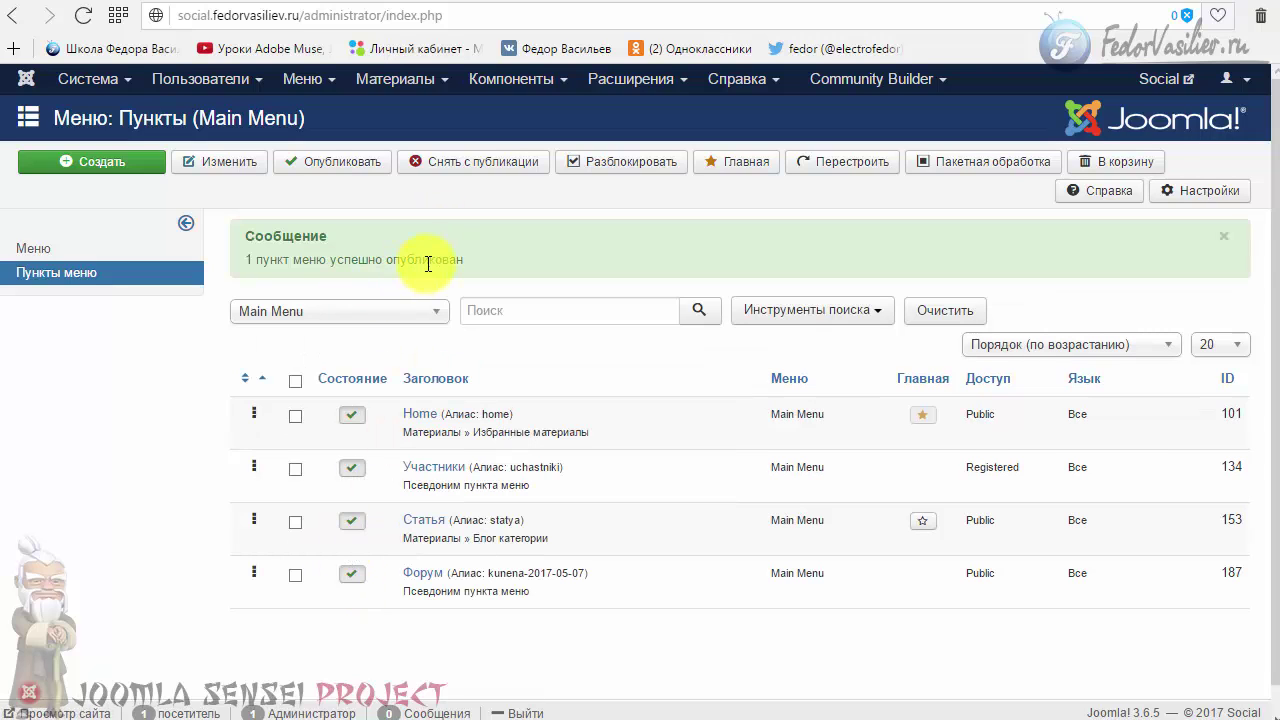
drag(430, 259, 262, 260)
click(605, 267)
Step: Switch to the public site, reload the profile page and open Форум from the Main Menu
click(593, 2)
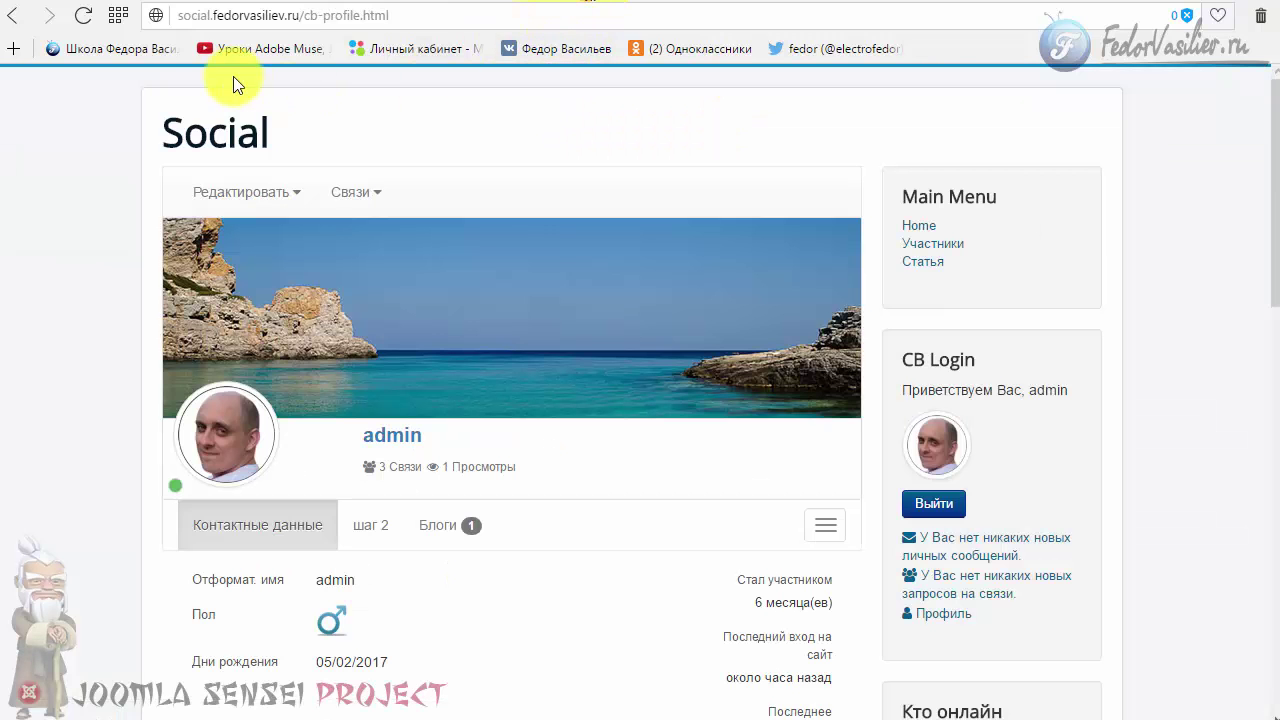
click(82, 15)
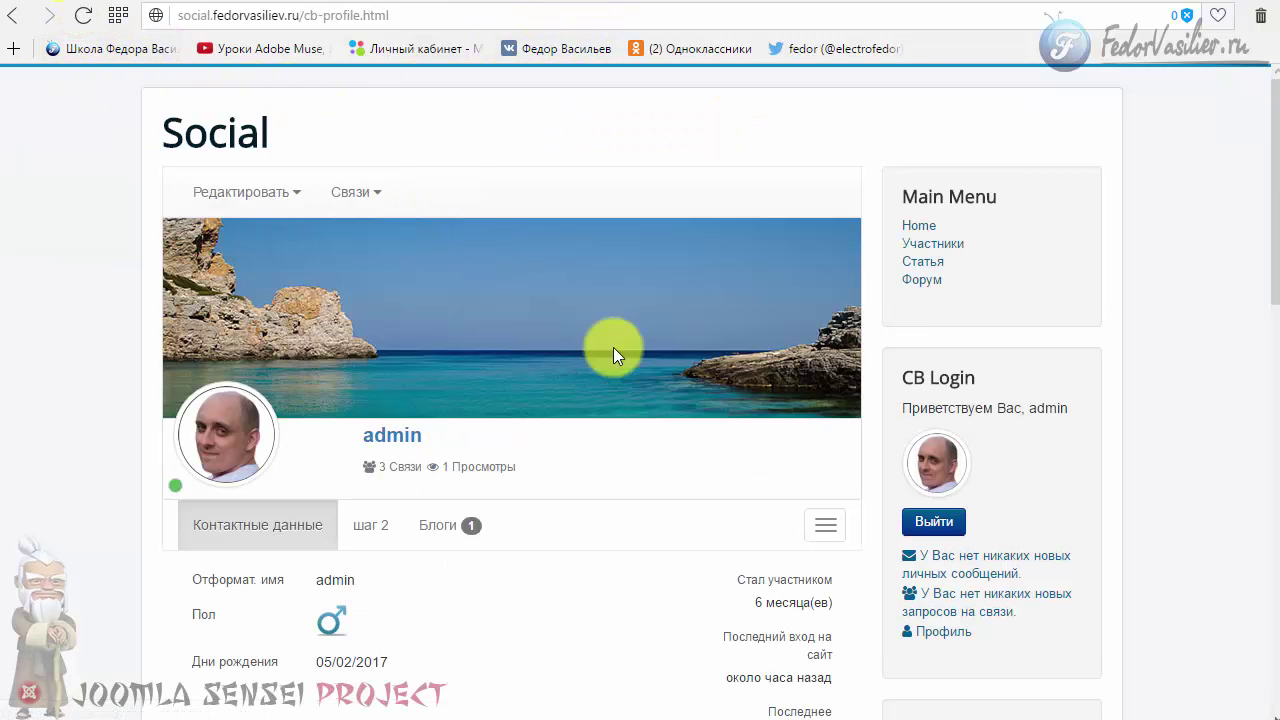
click(928, 283)
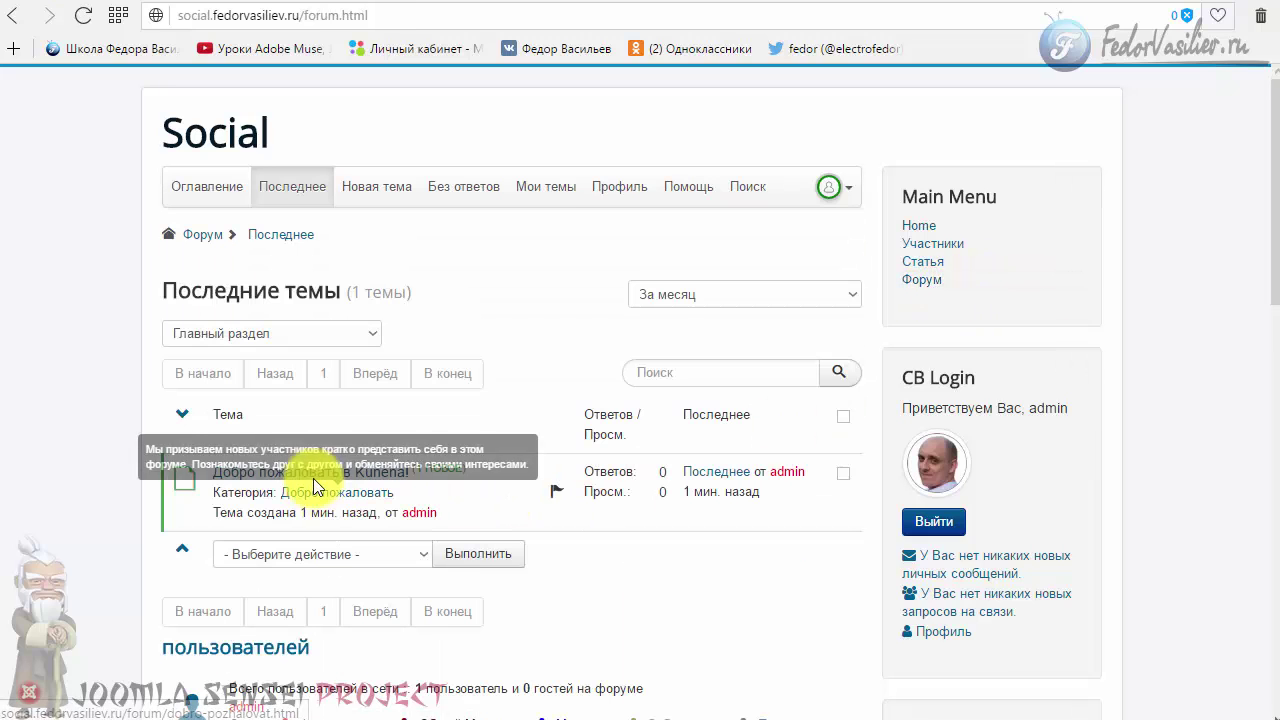
Step: Open the "Добро пожаловать в Kunena!" topic and look through its post
click(262, 473)
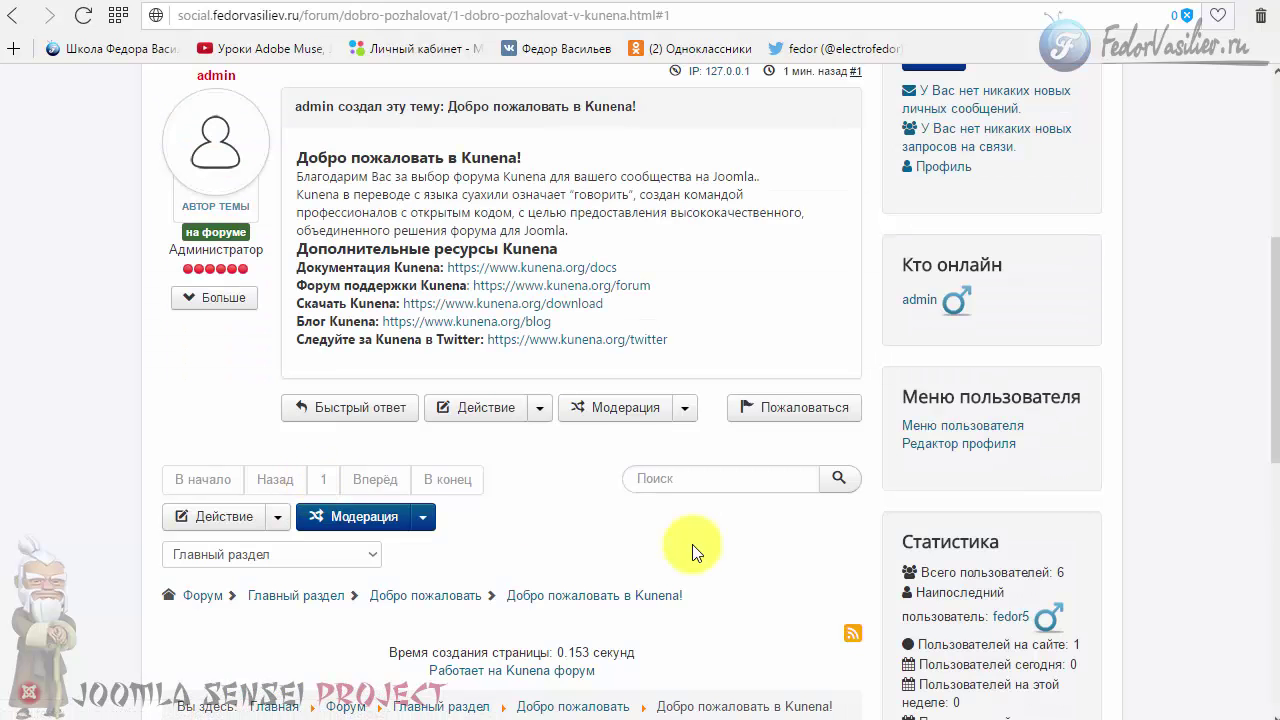
scroll(762, 386, down, 5)
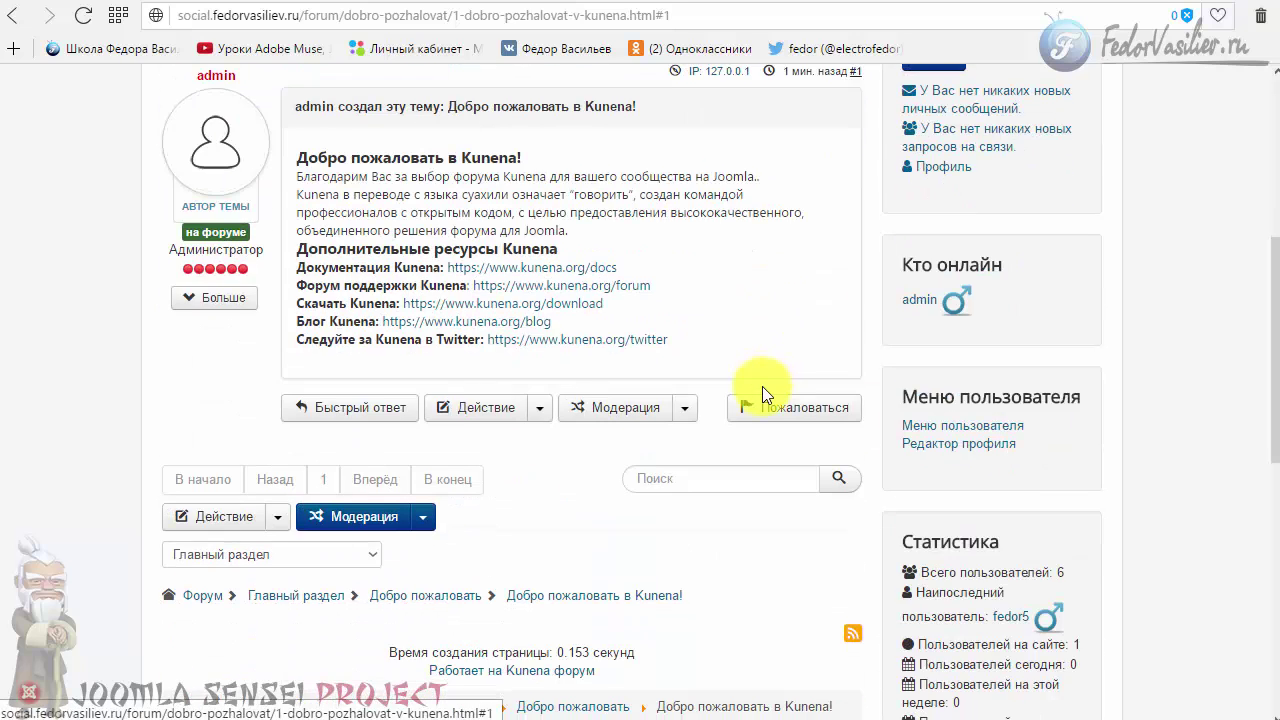
scroll(762, 386, up, 5)
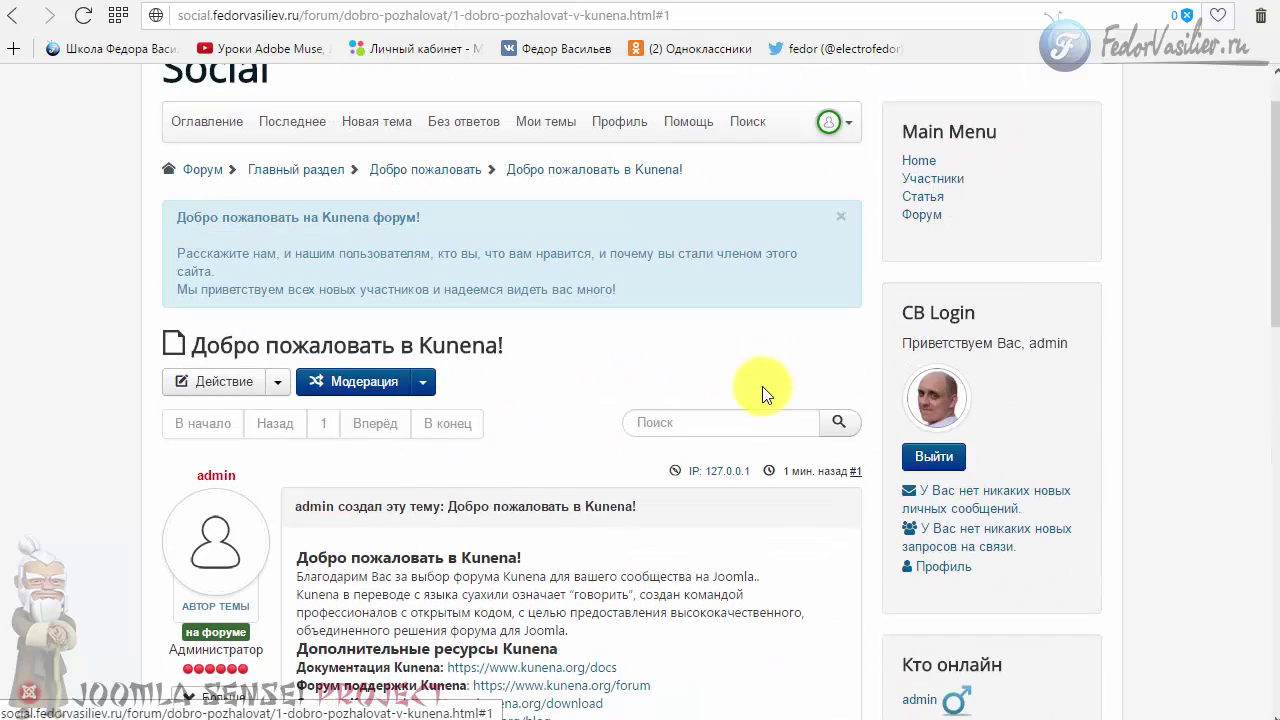
Step: Go up to the forum's "Главный раздел" and open its "Добро пожаловать" category
click(390, 170)
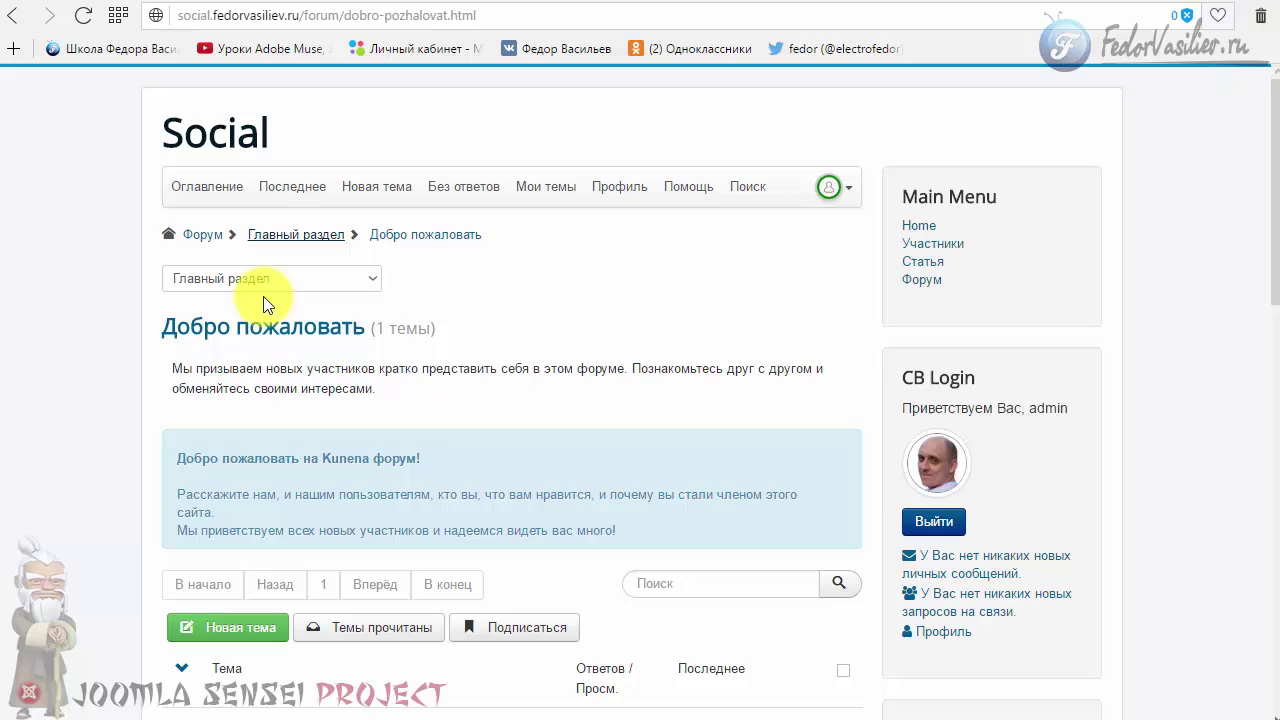
click(275, 236)
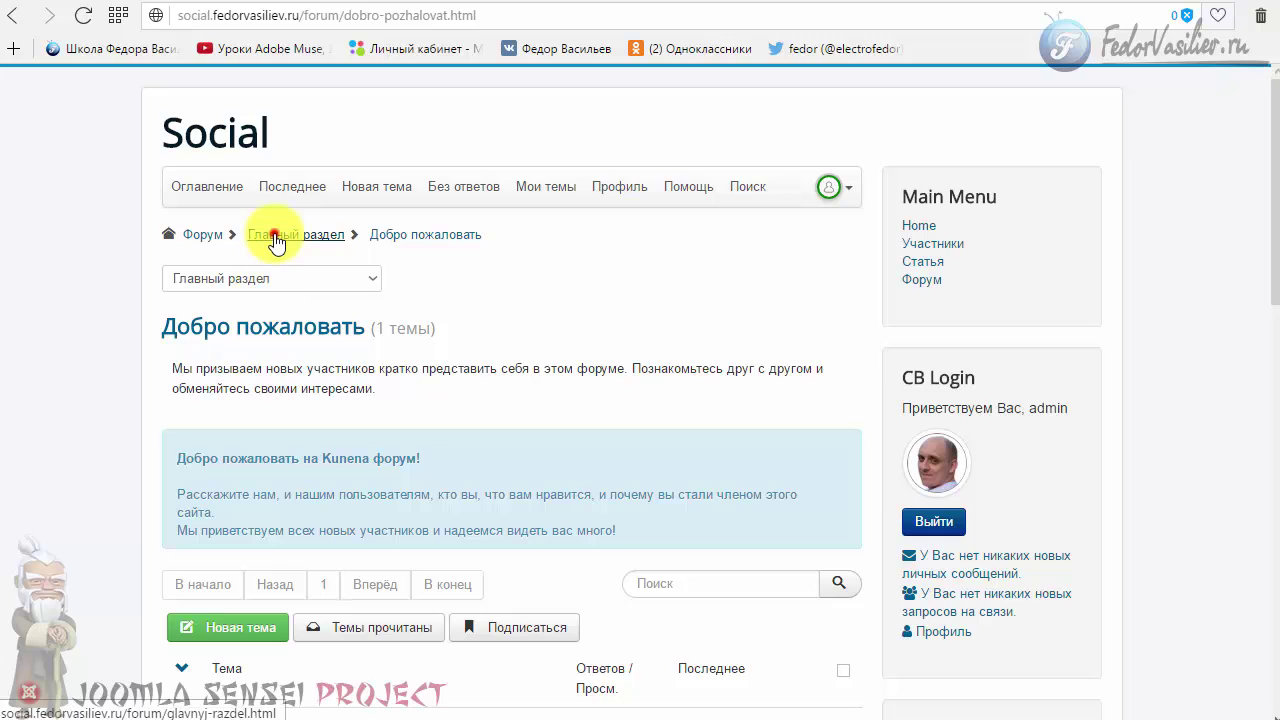
scroll(472, 302, down, 2)
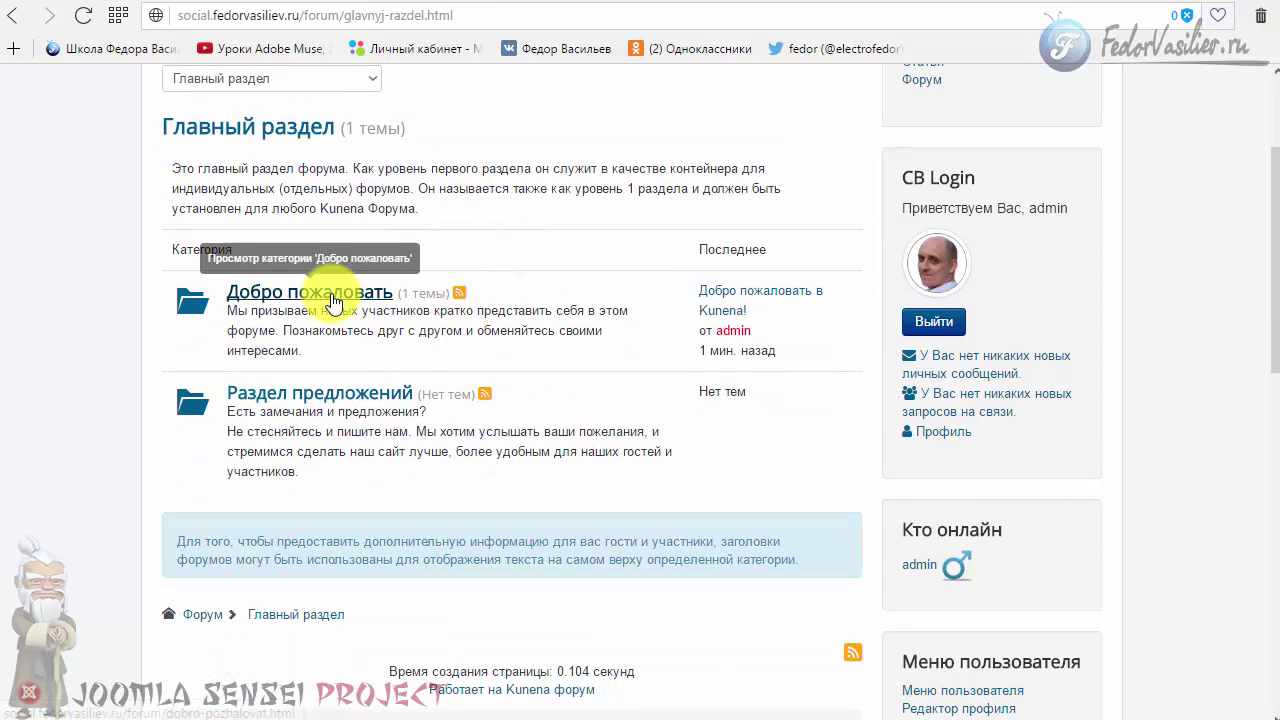
click(352, 295)
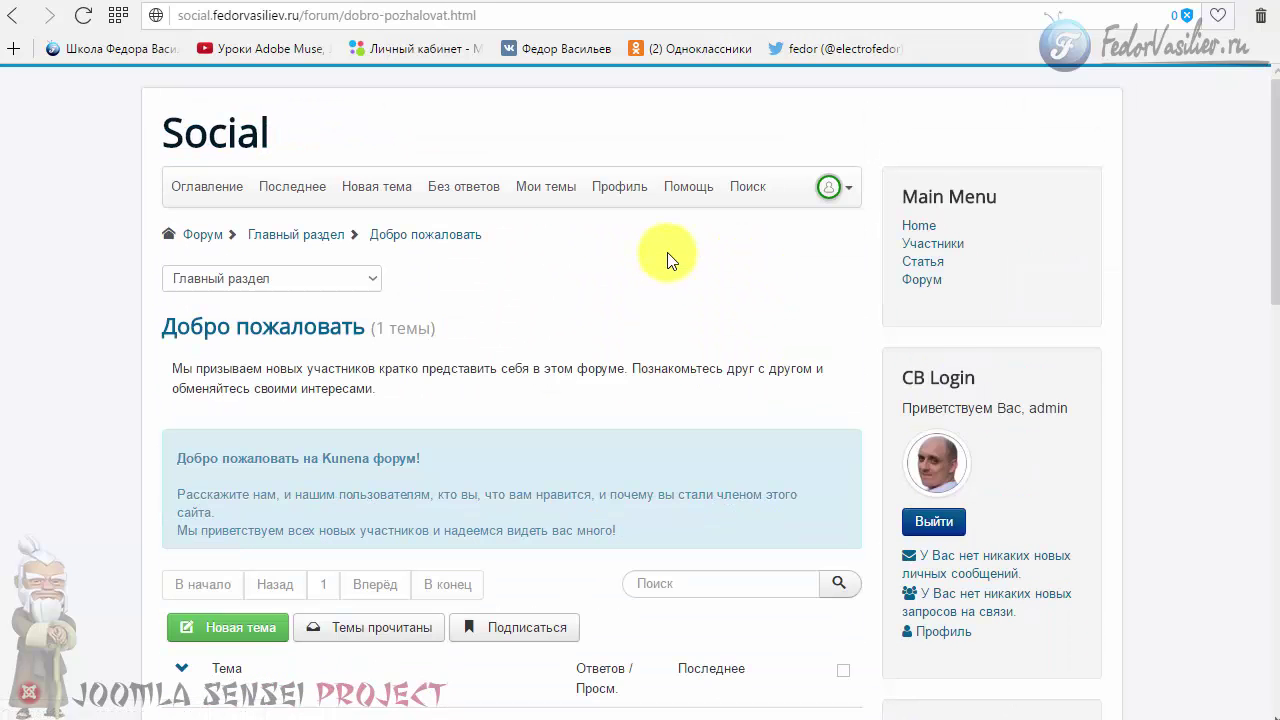
Step: Start a new topic in this category with the subject "демо" and the heart icon
scroll(640, 265, down, 1)
click(200, 528)
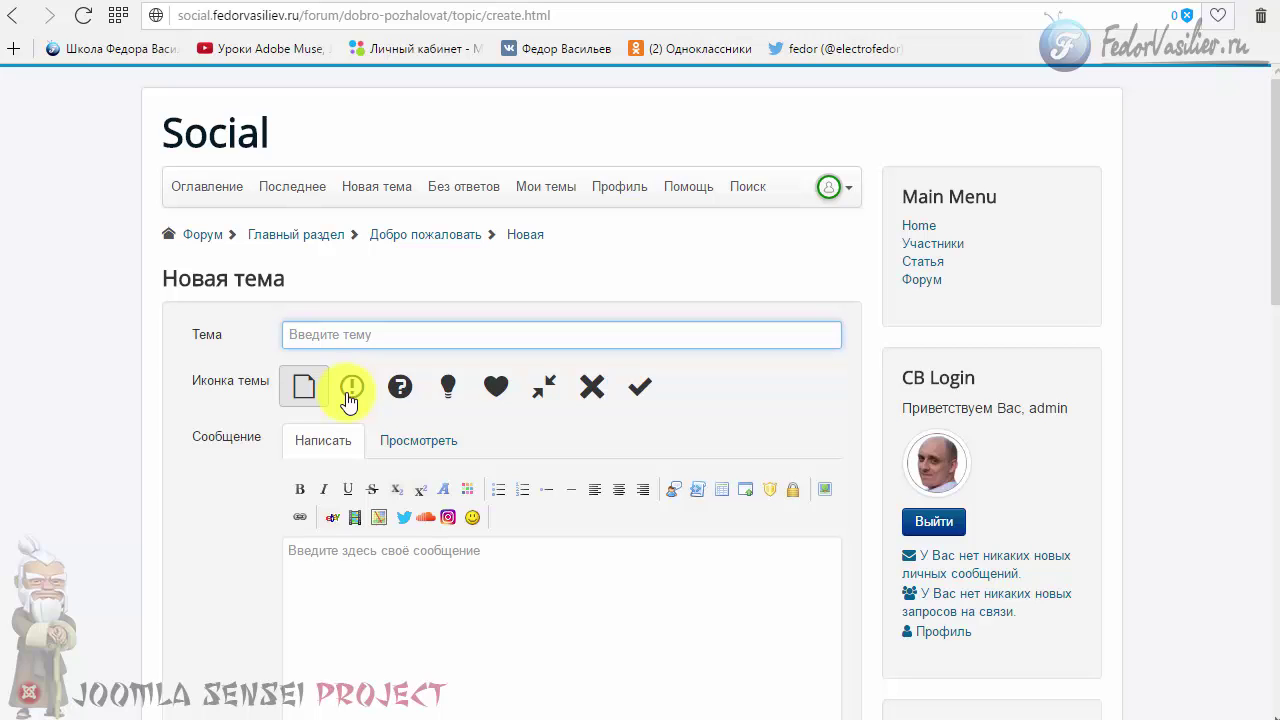
click(328, 327)
text(Д)
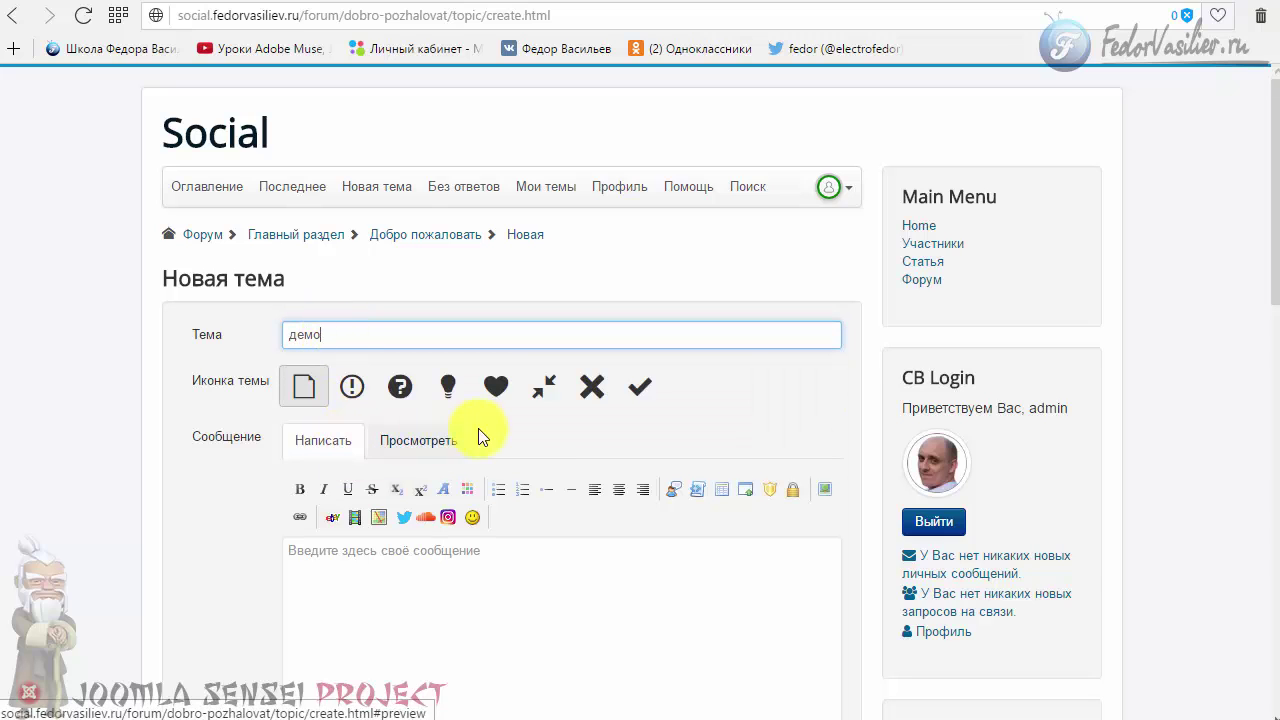
click(495, 387)
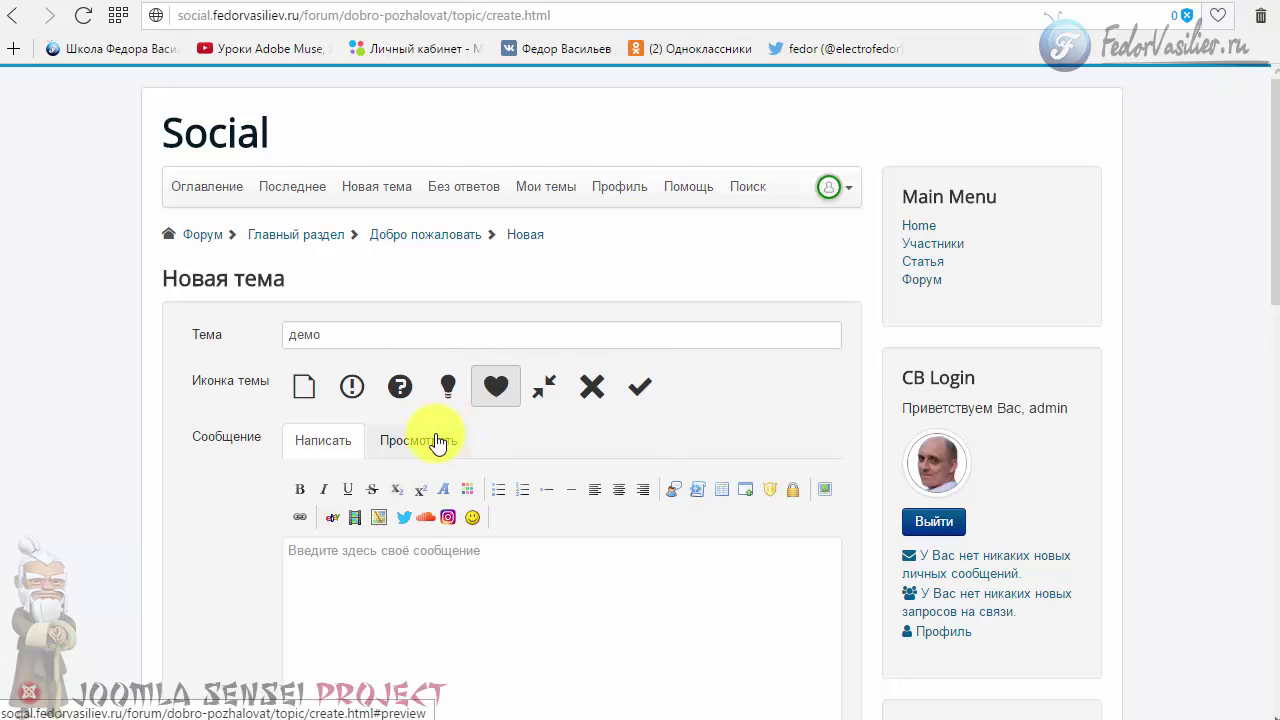
Step: Enter "демо" as the topic's message and submit the topic
scroll(437, 443, down, 1)
click(427, 488)
text(демо)
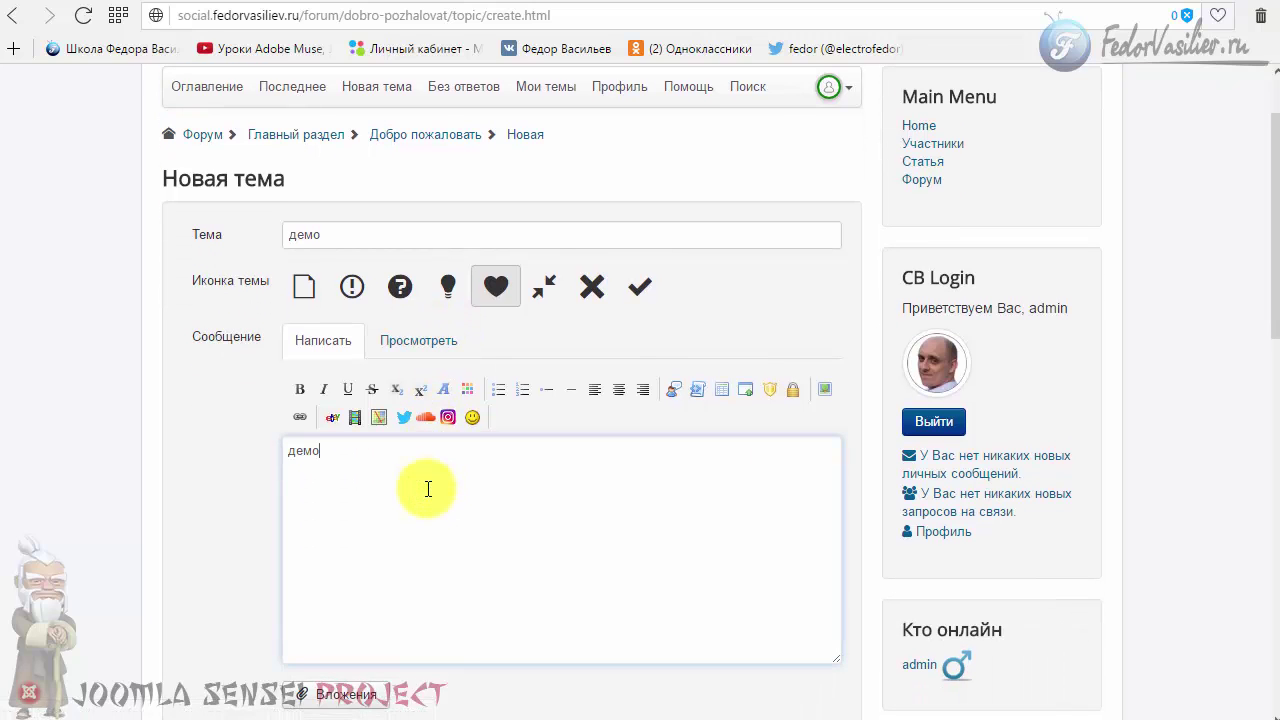
scroll(427, 488, down, 3)
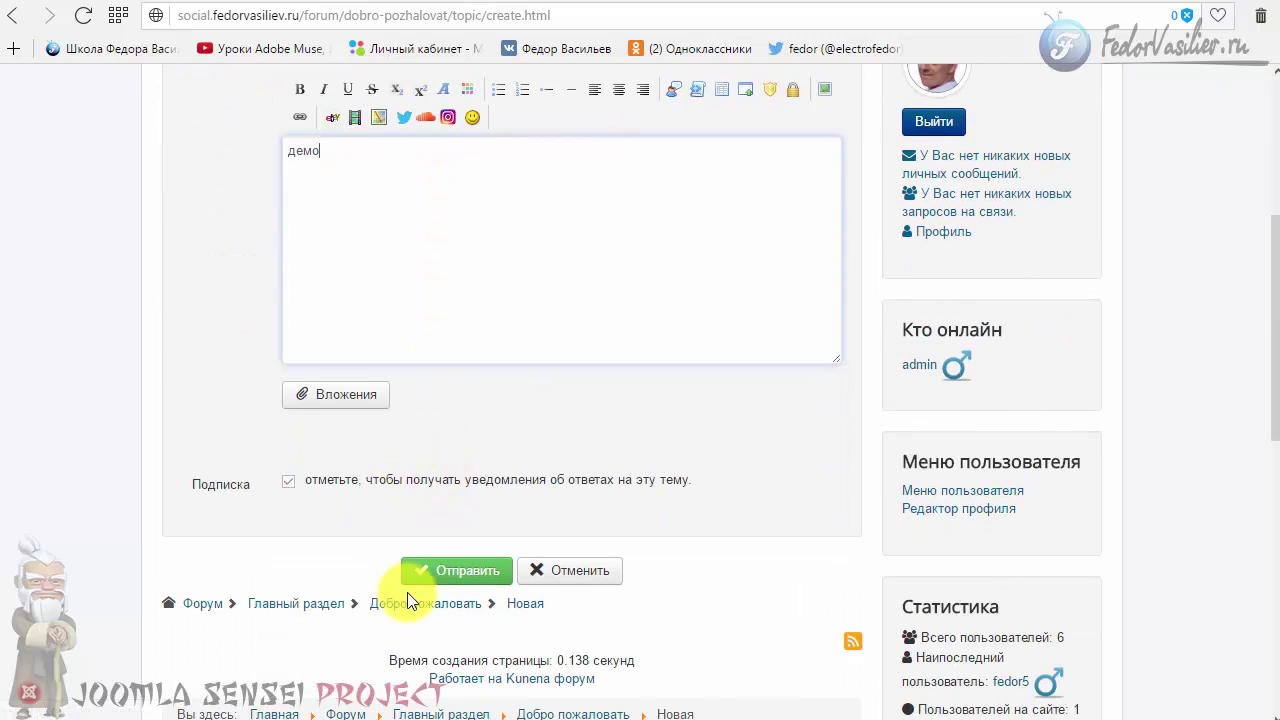
click(433, 562)
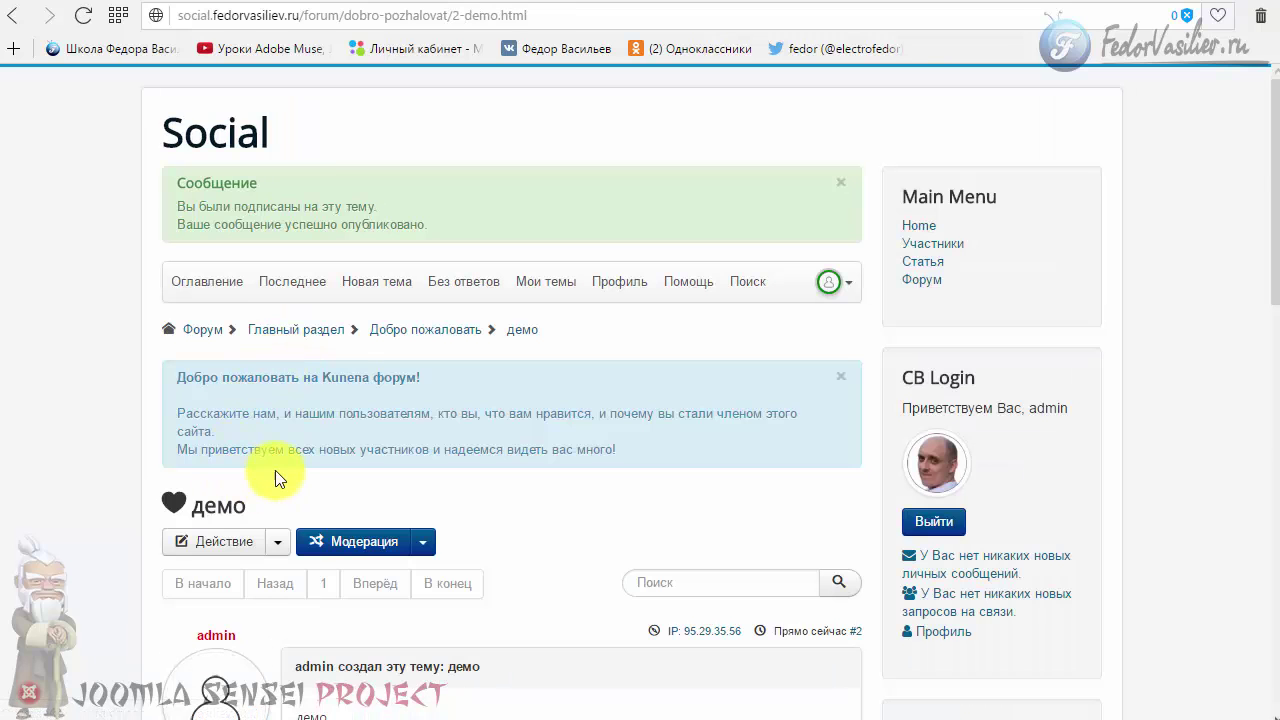
Step: Examine the published "демо" topic, comparing the author's forum avatar with the one in the CB Login module
scroll(275, 471, down, 2)
scroll(603, 440, up, 2)
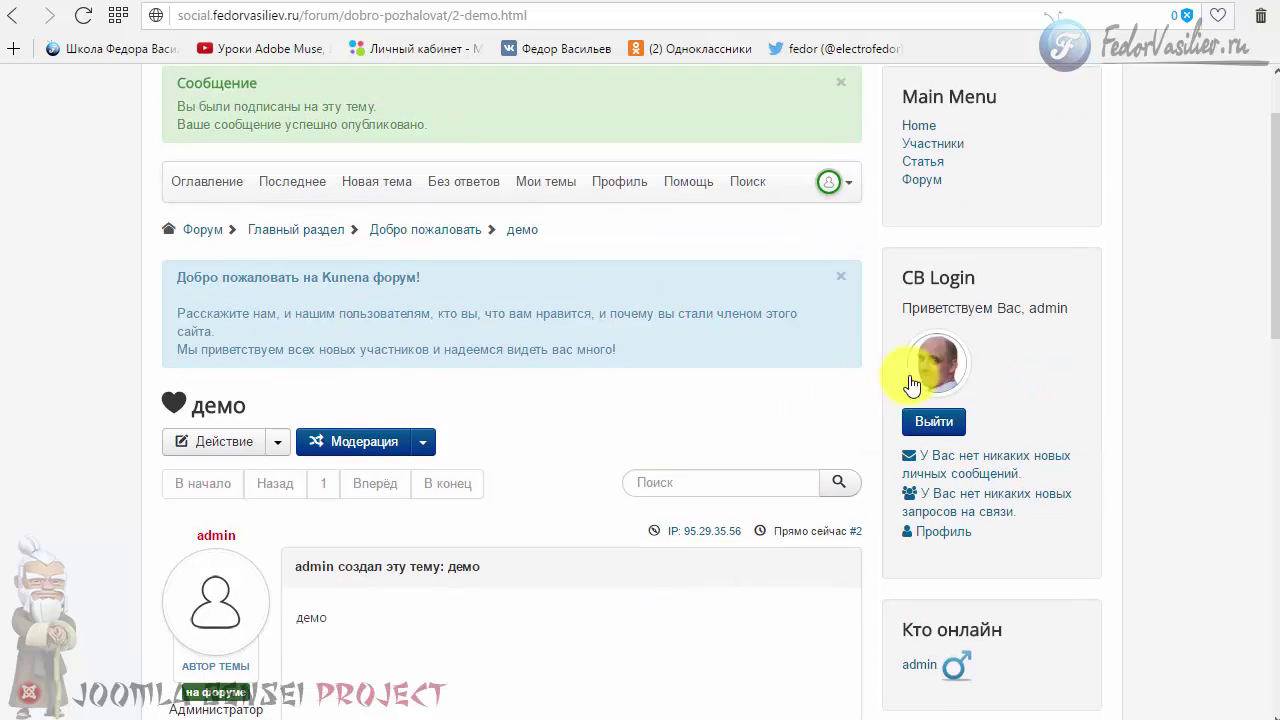
scroll(655, 445, down, 2)
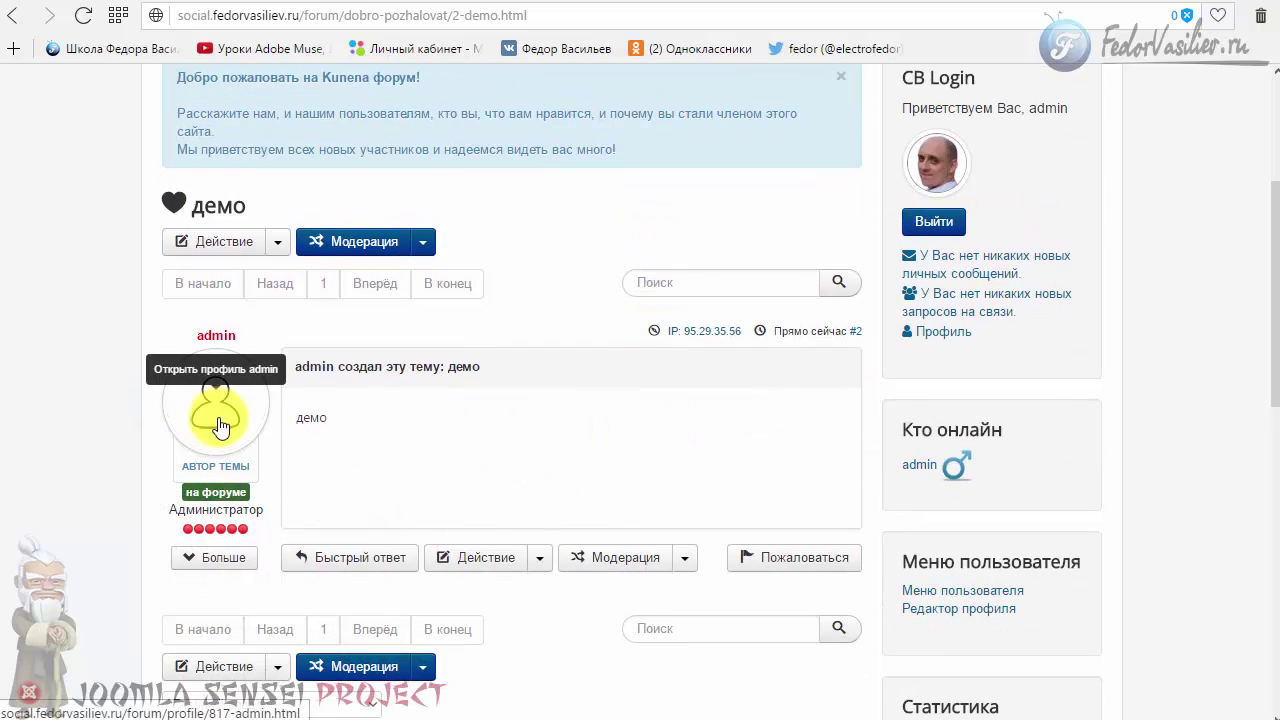
scroll(443, 451, up, 1)
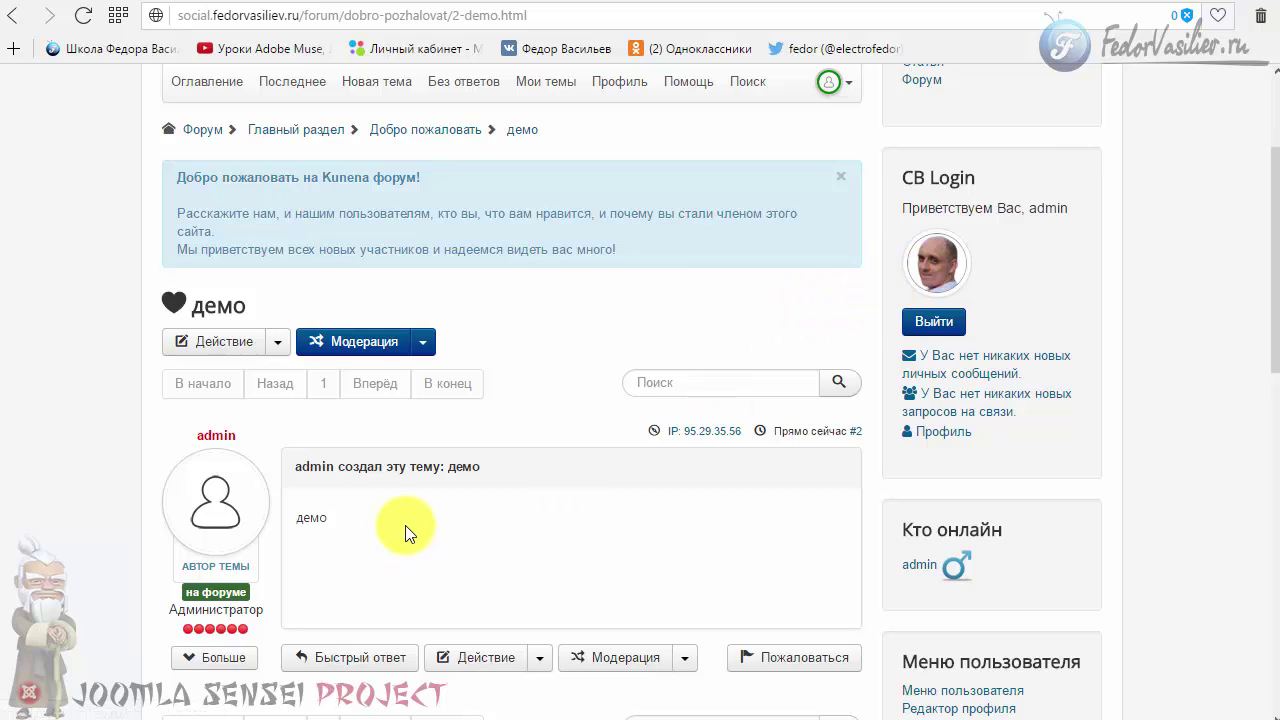
scroll(446, 457, down, 1)
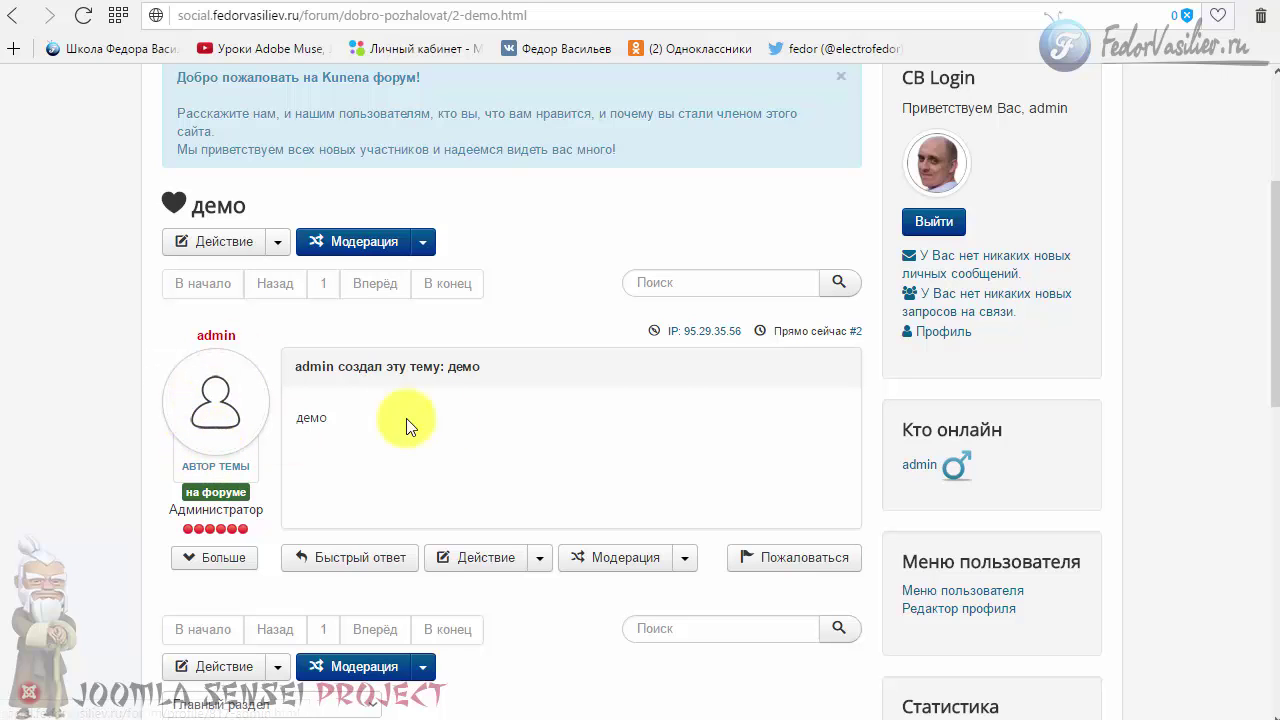
scroll(837, 409, up, 2)
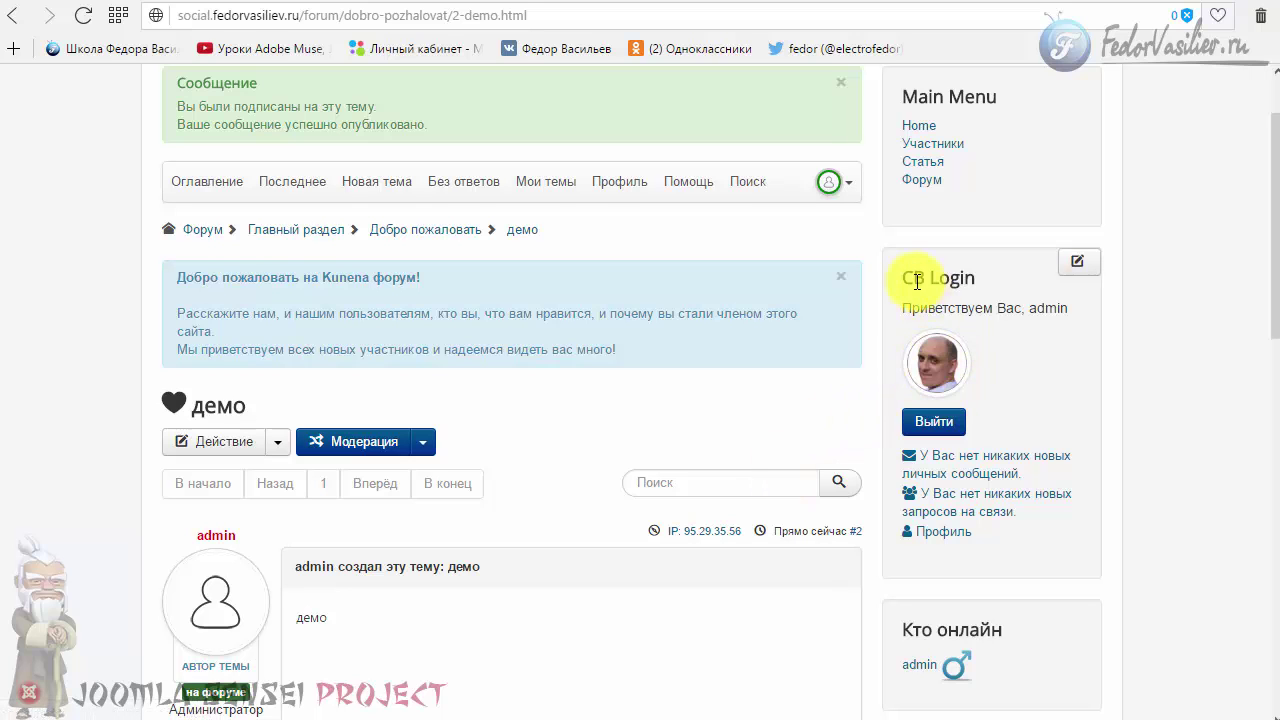
drag(897, 277, 992, 290)
click(571, 435)
scroll(543, 434, down, 3)
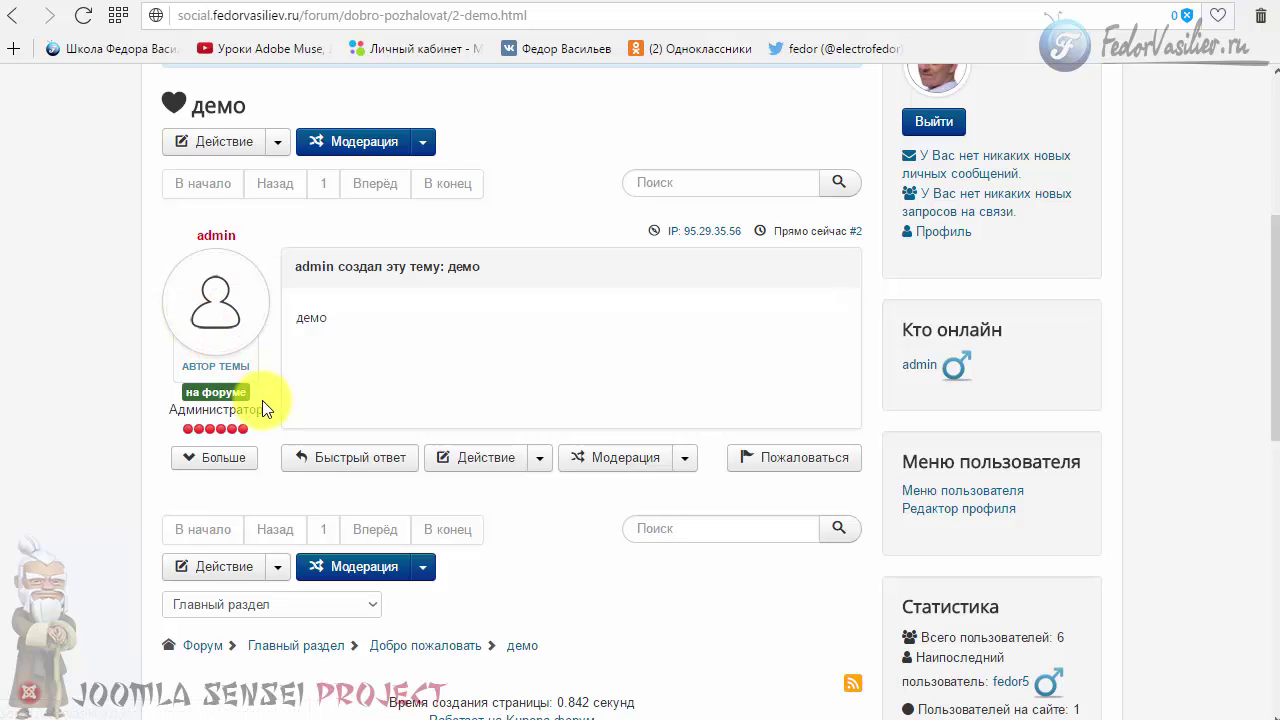
Step: View the author's forum profile and compare it with the admin's Community Builder profile
click(213, 312)
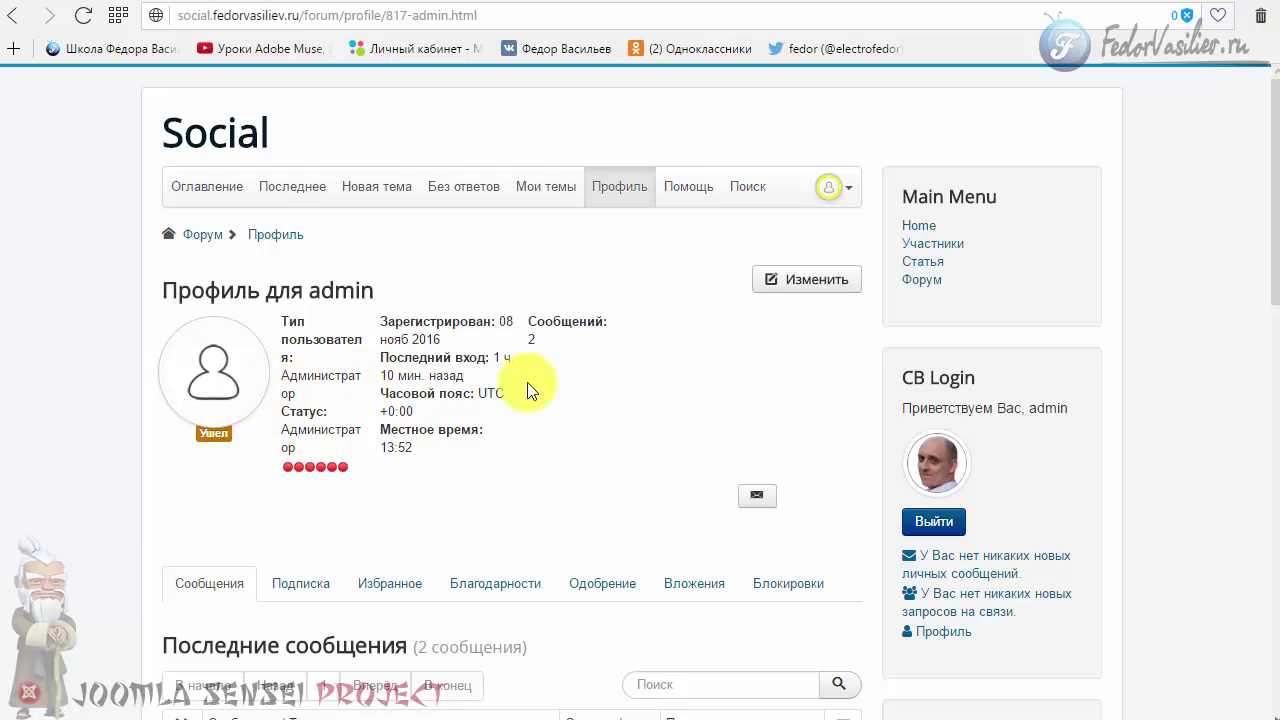
click(930, 474)
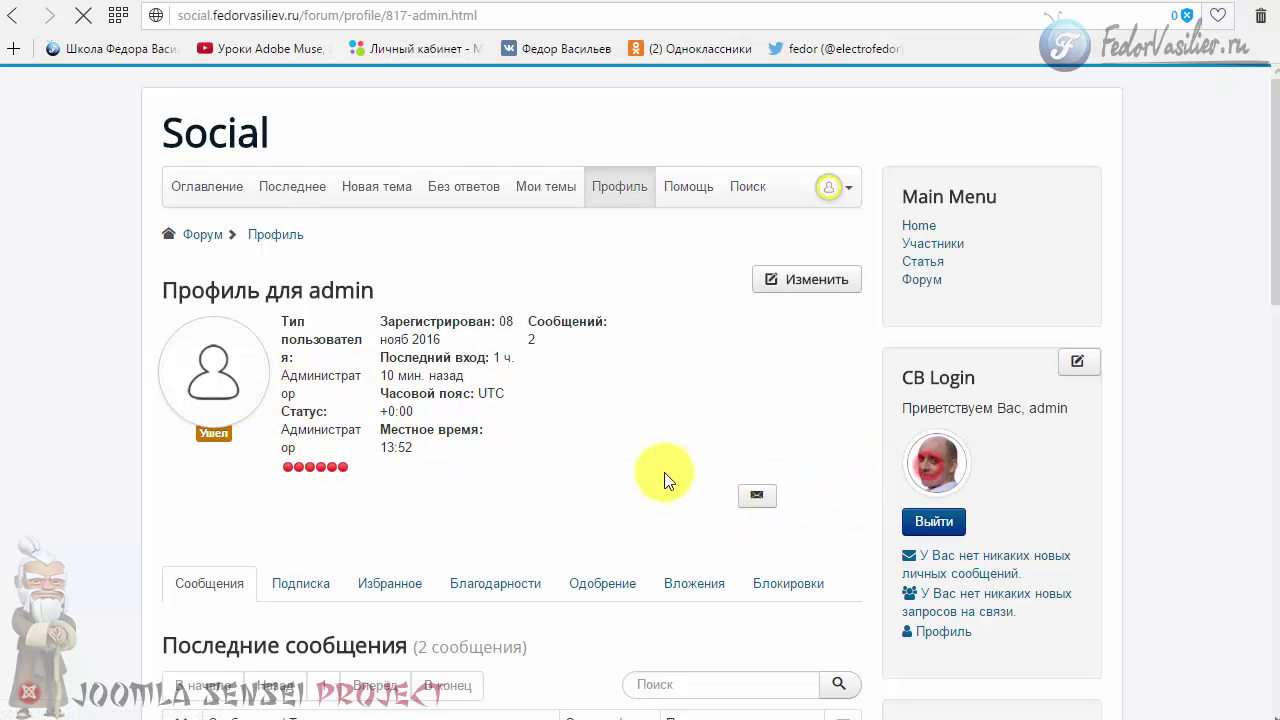
scroll(543, 396, down, 3)
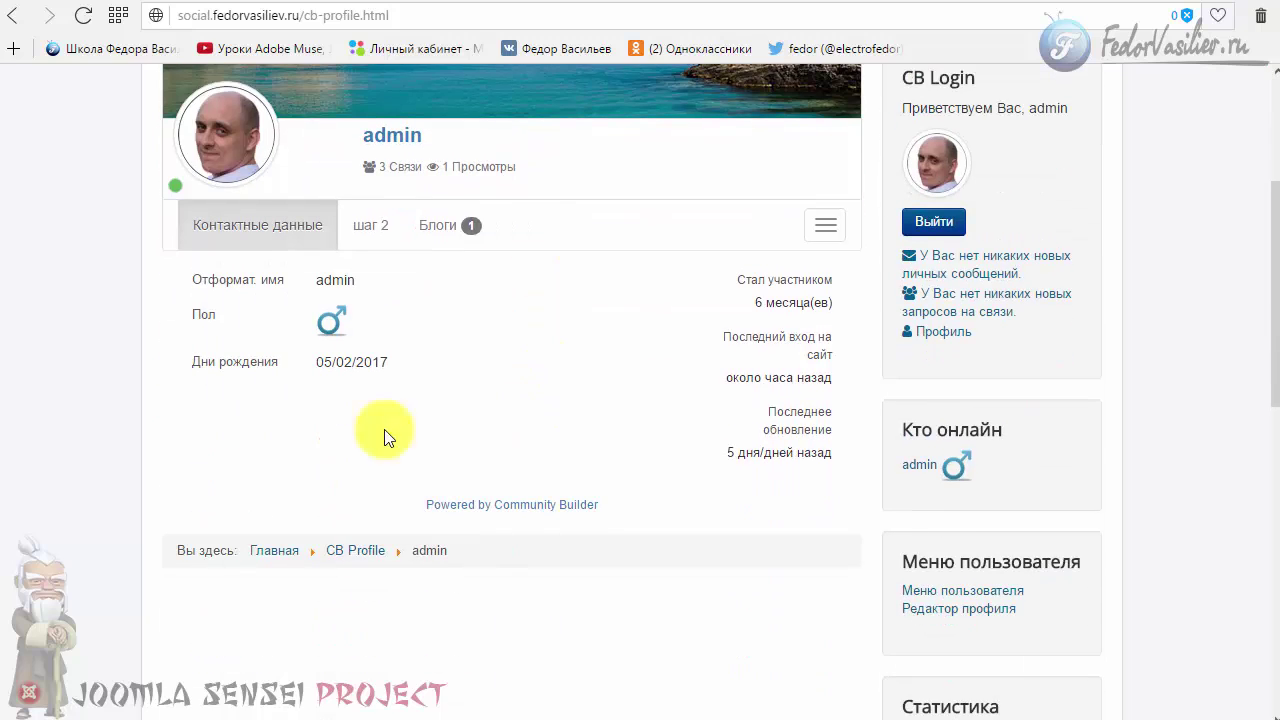
scroll(471, 480, up, 1)
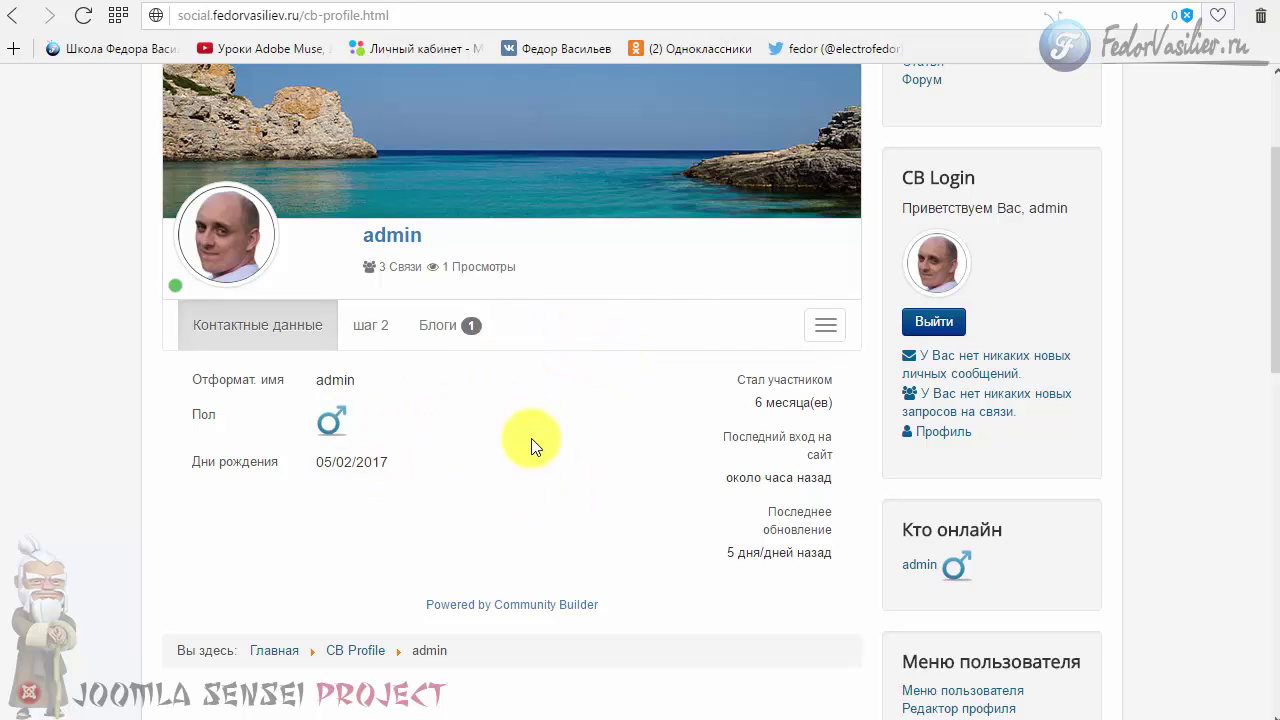
scroll(531, 447, up, 1)
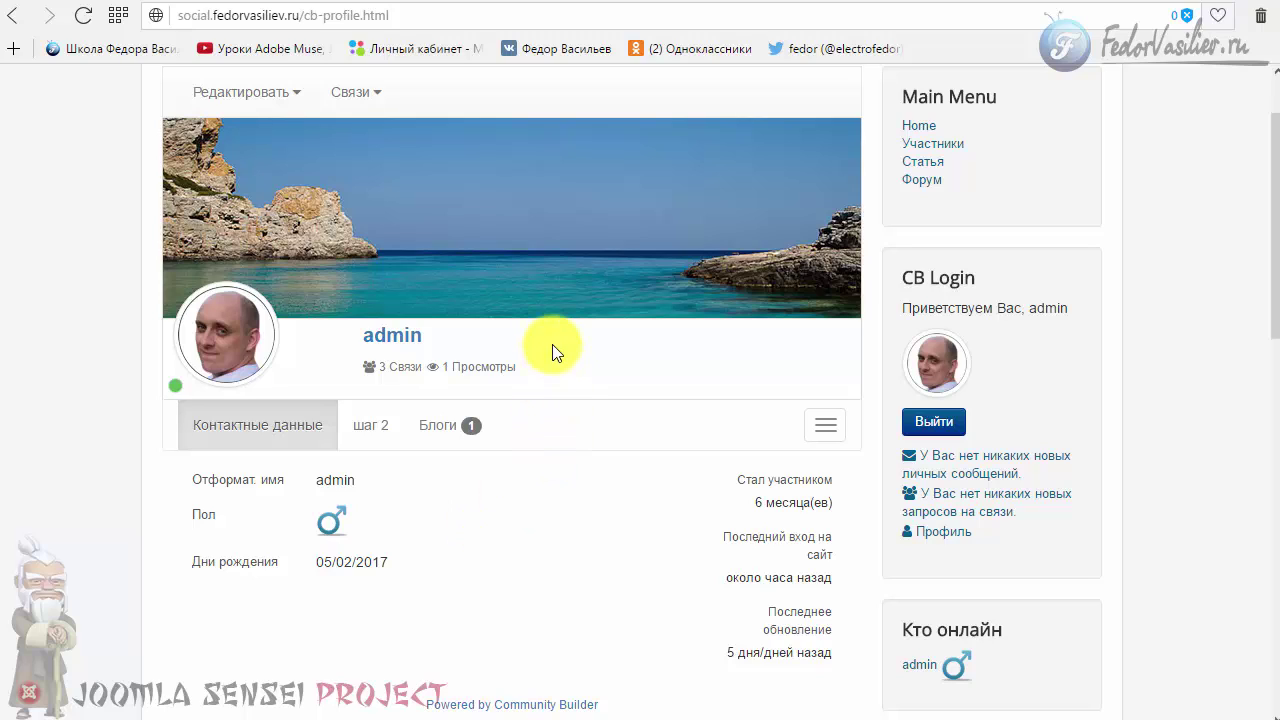
Step: Switch to the Joomla administration, open the Community Builder plugin manager and check whether the CB Forums plugin is published
click(522, 1)
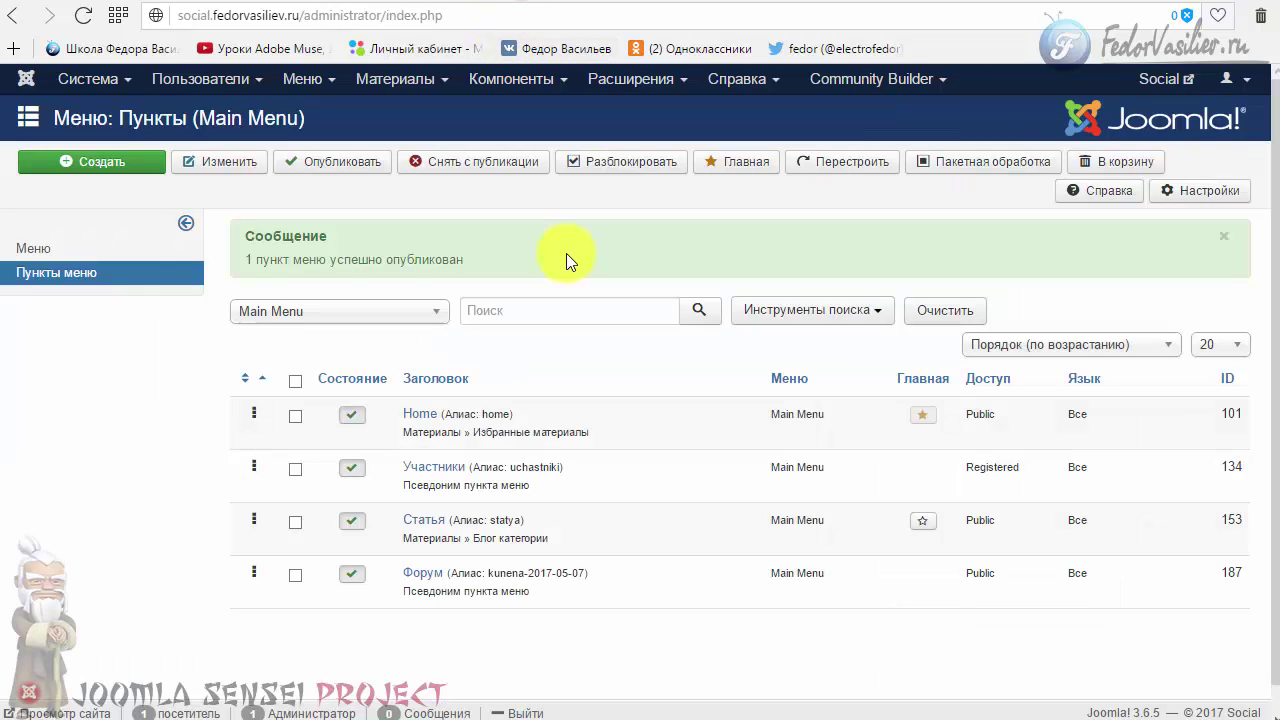
click(838, 86)
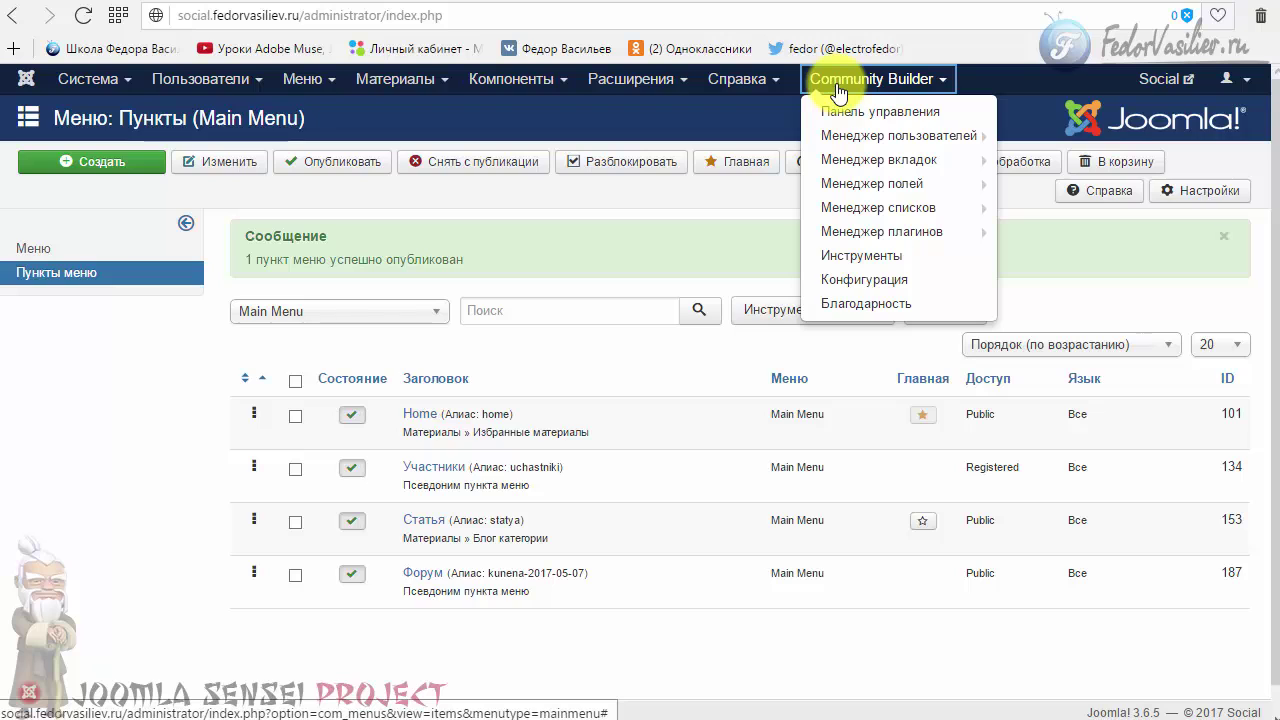
click(890, 233)
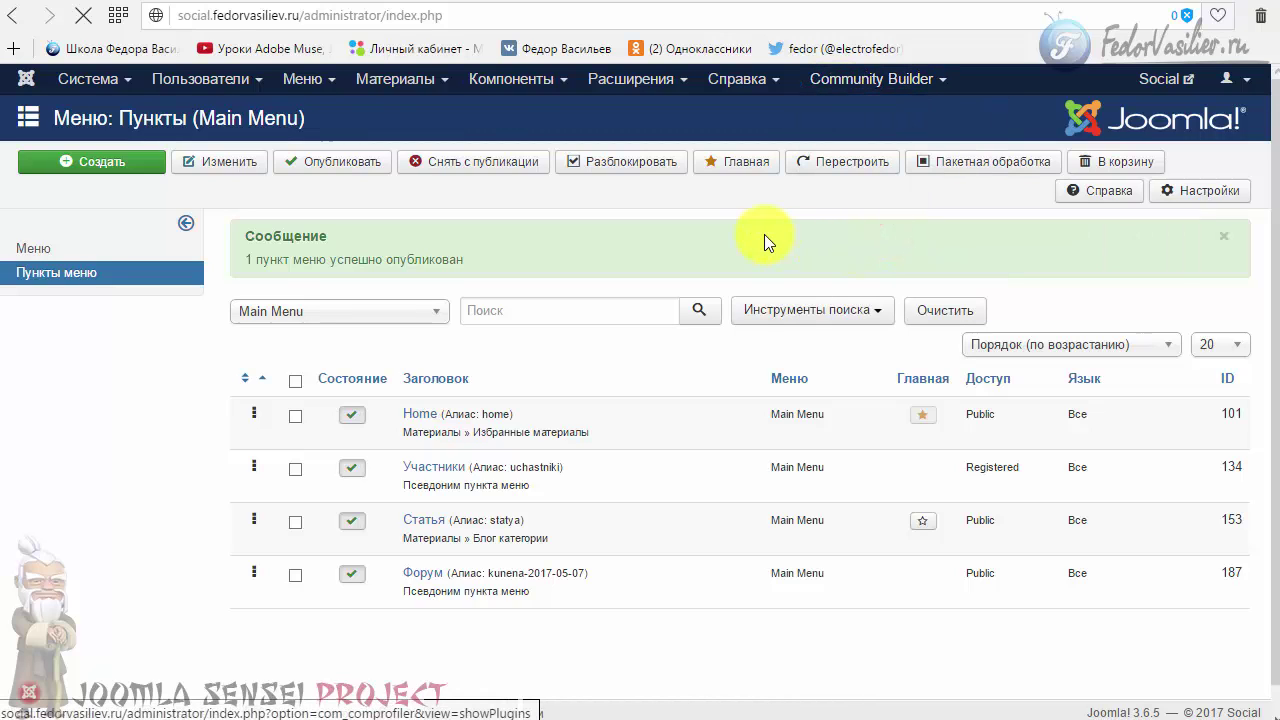
scroll(761, 363, down, 3)
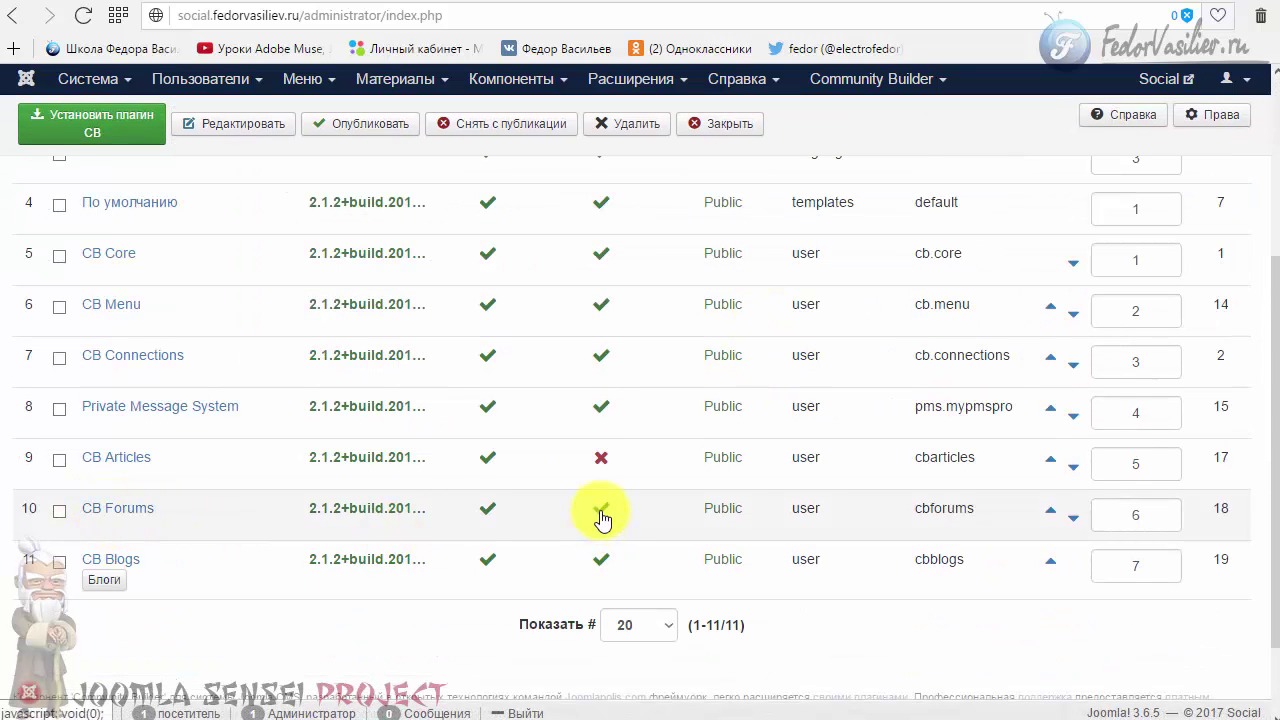
scroll(601, 518, up, 3)
drag(680, 312, 590, 308)
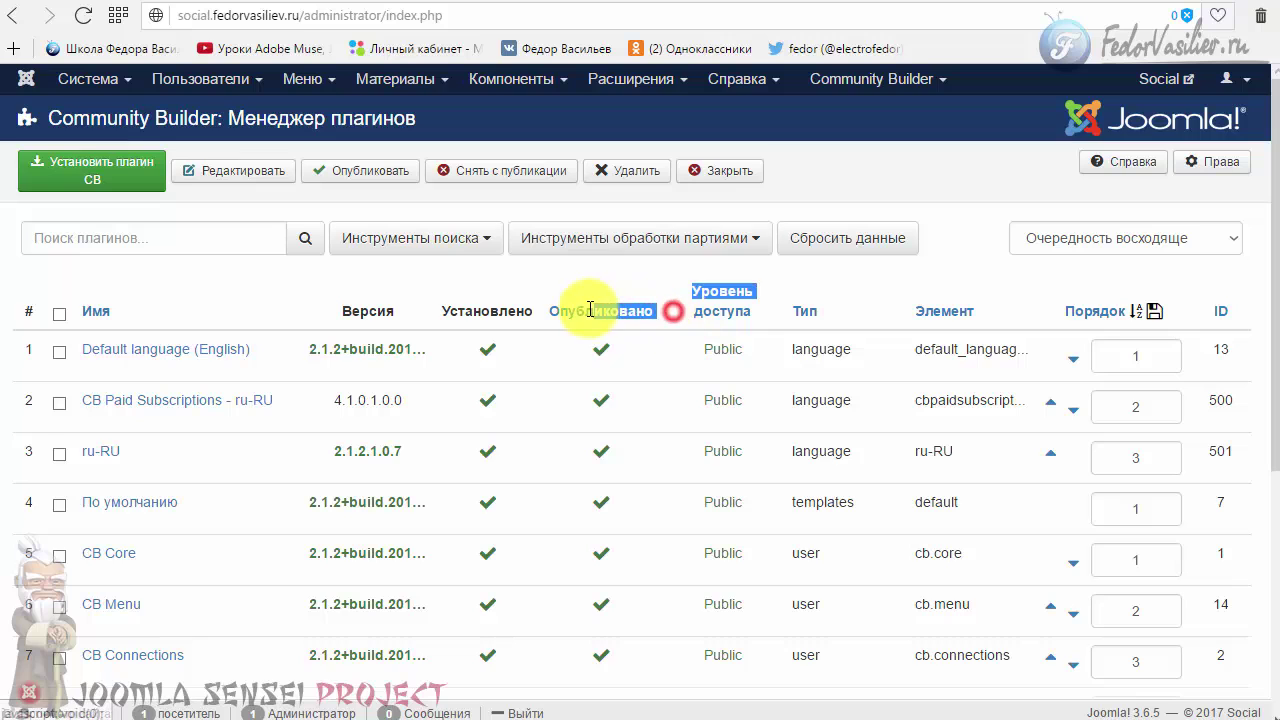
scroll(600, 330, down, 3)
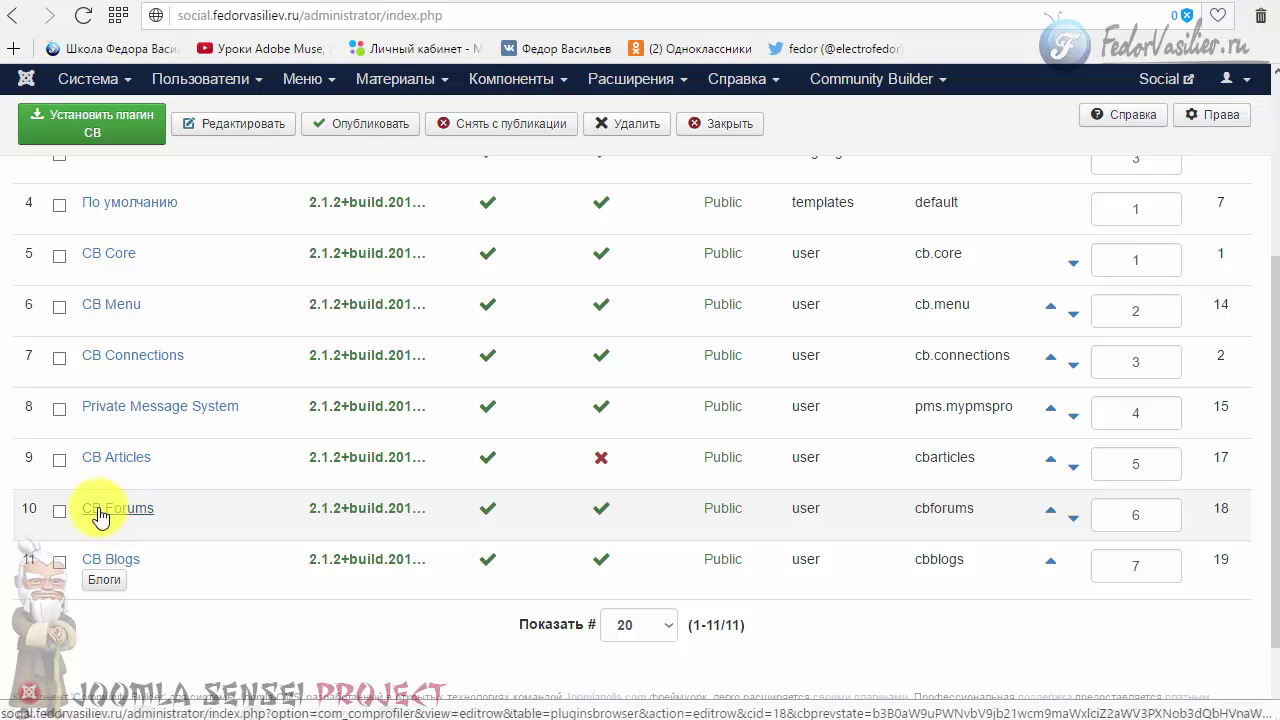
Step: Open the CB Forums plugin and review its general settings and available template options
click(113, 512)
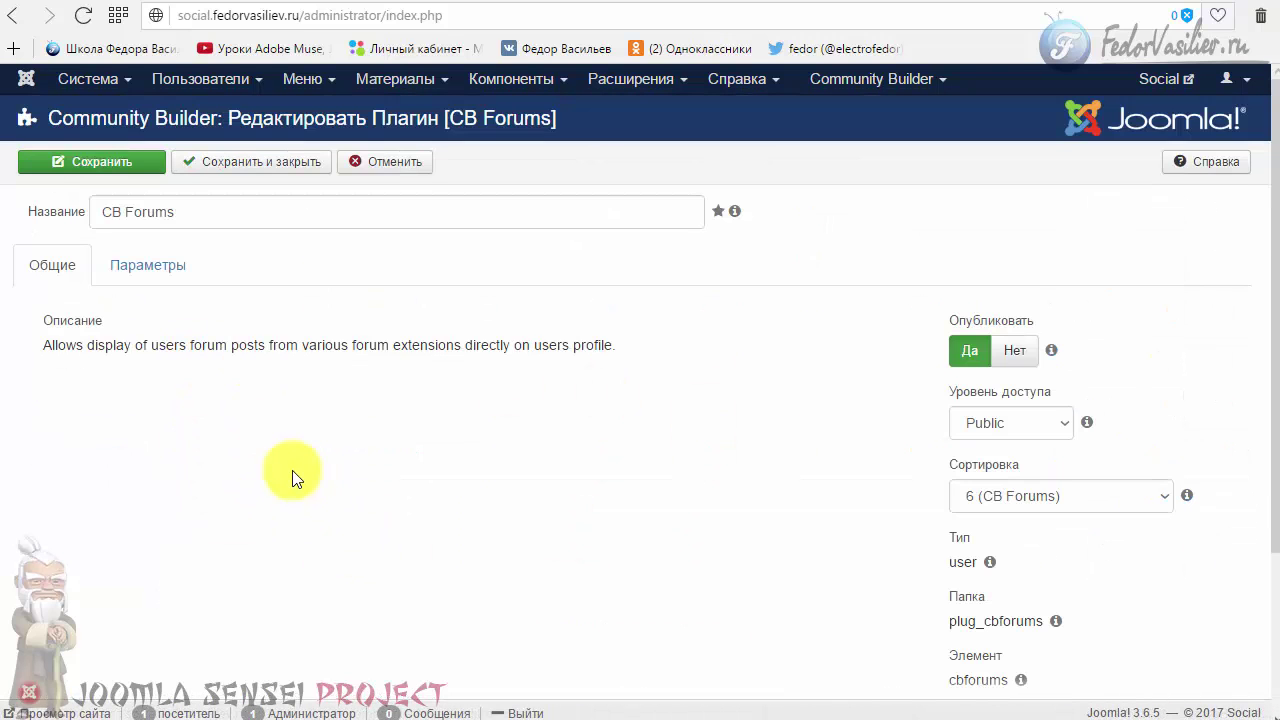
scroll(294, 471, down, 3)
scroll(294, 471, up, 3)
click(136, 268)
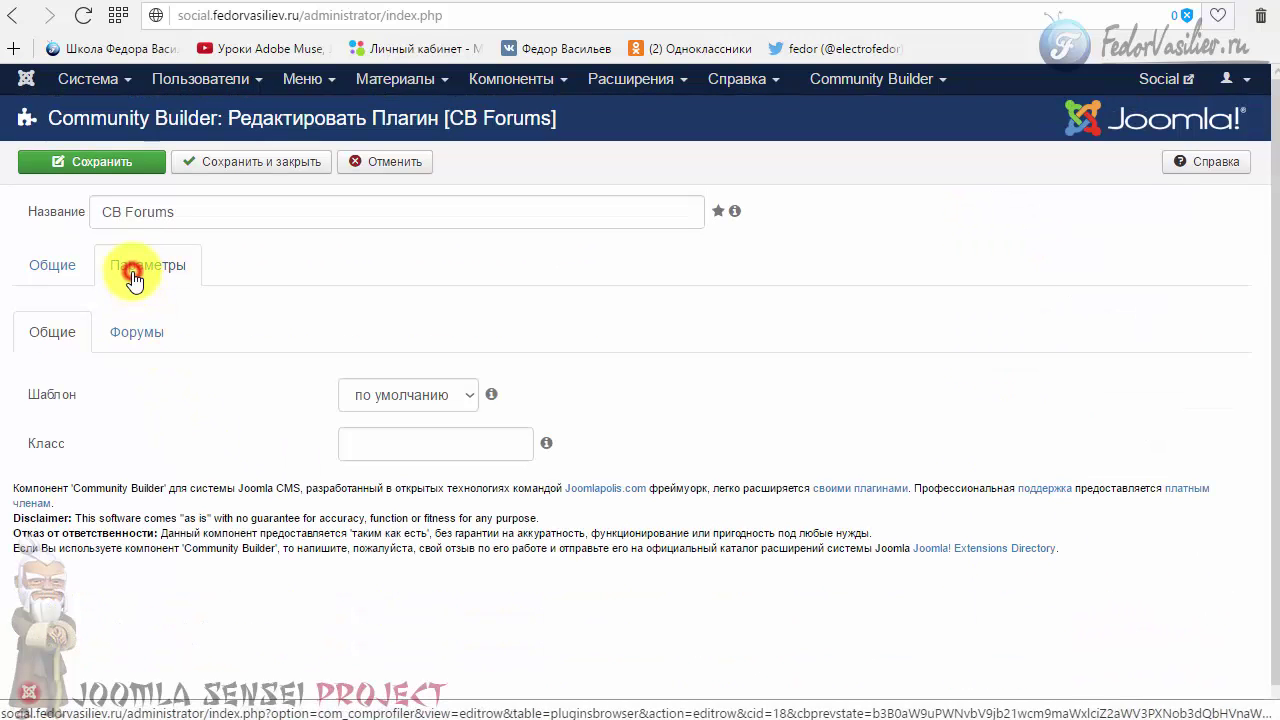
click(420, 395)
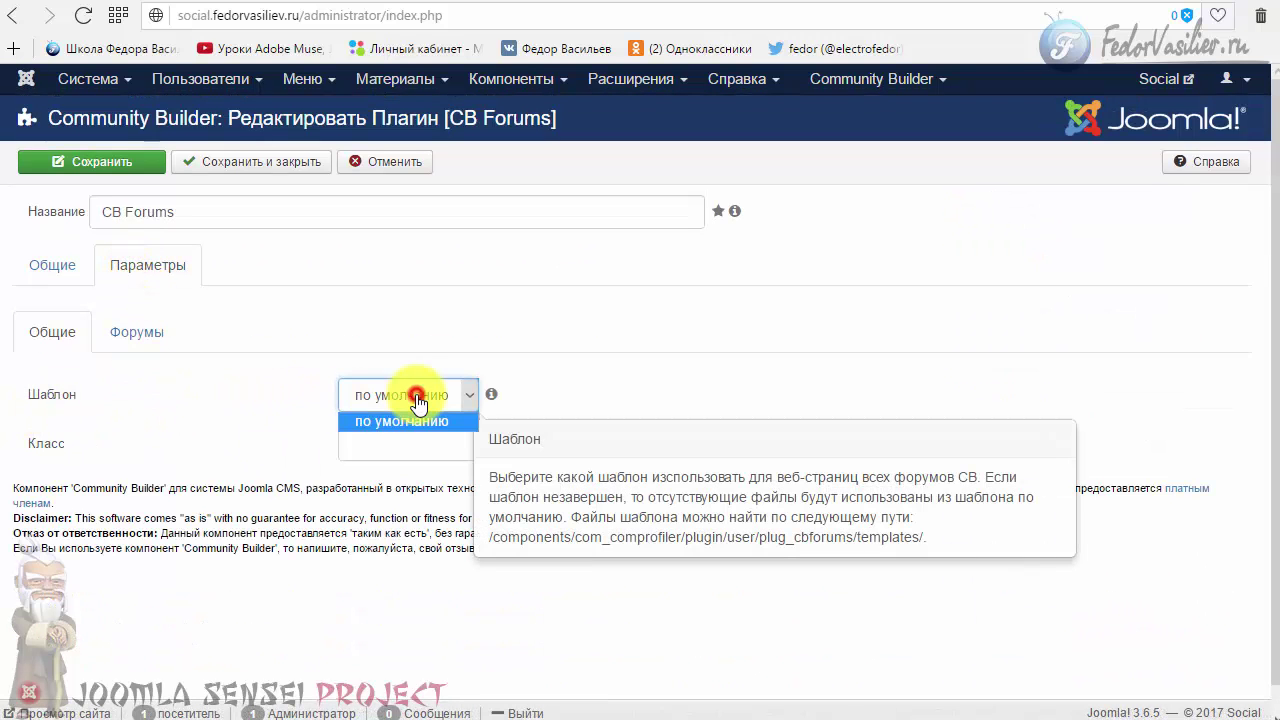
click(624, 389)
Step: Set the CB Forums plugin's forum model to Kunena 3.x, then save and close the plugin
click(153, 340)
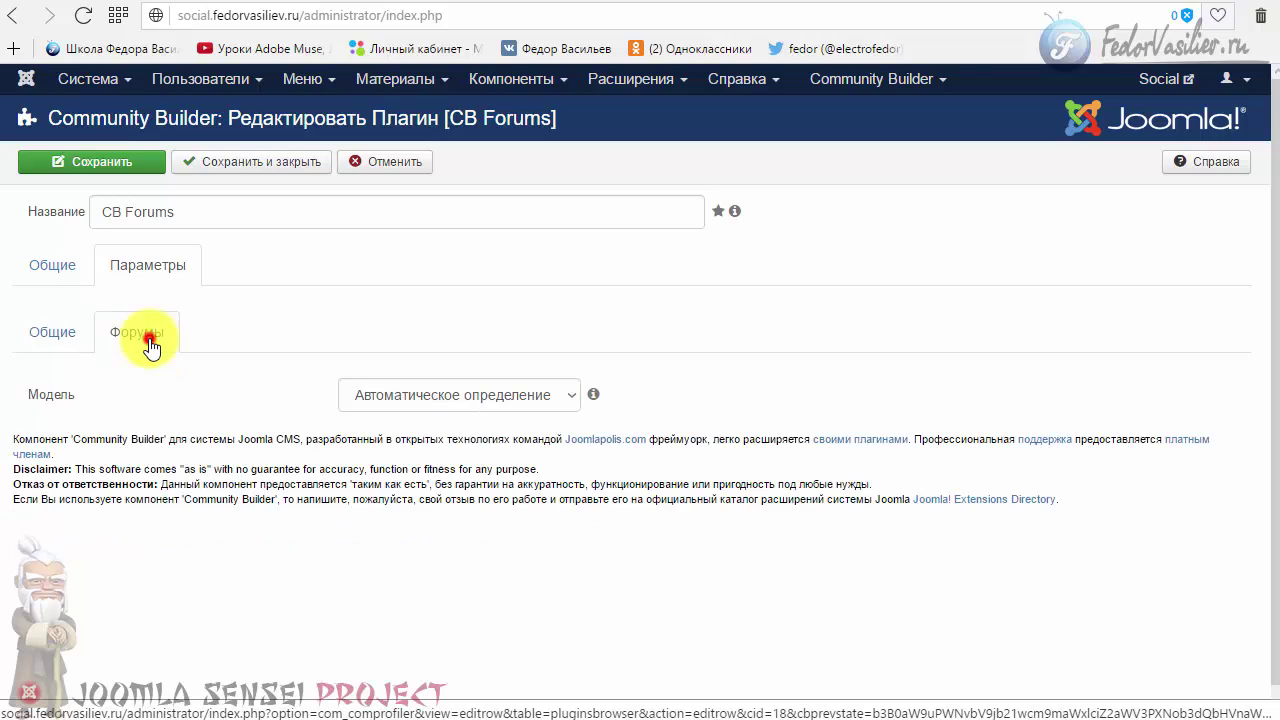
click(438, 395)
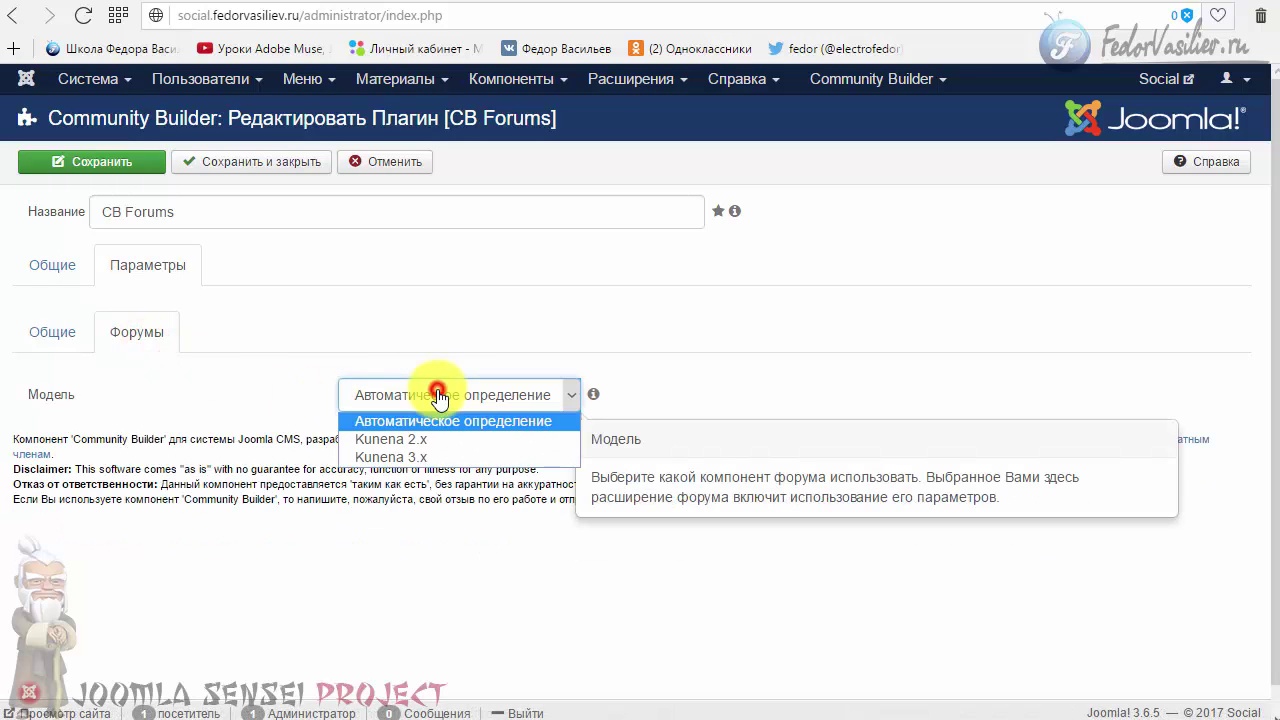
click(438, 395)
click(385, 462)
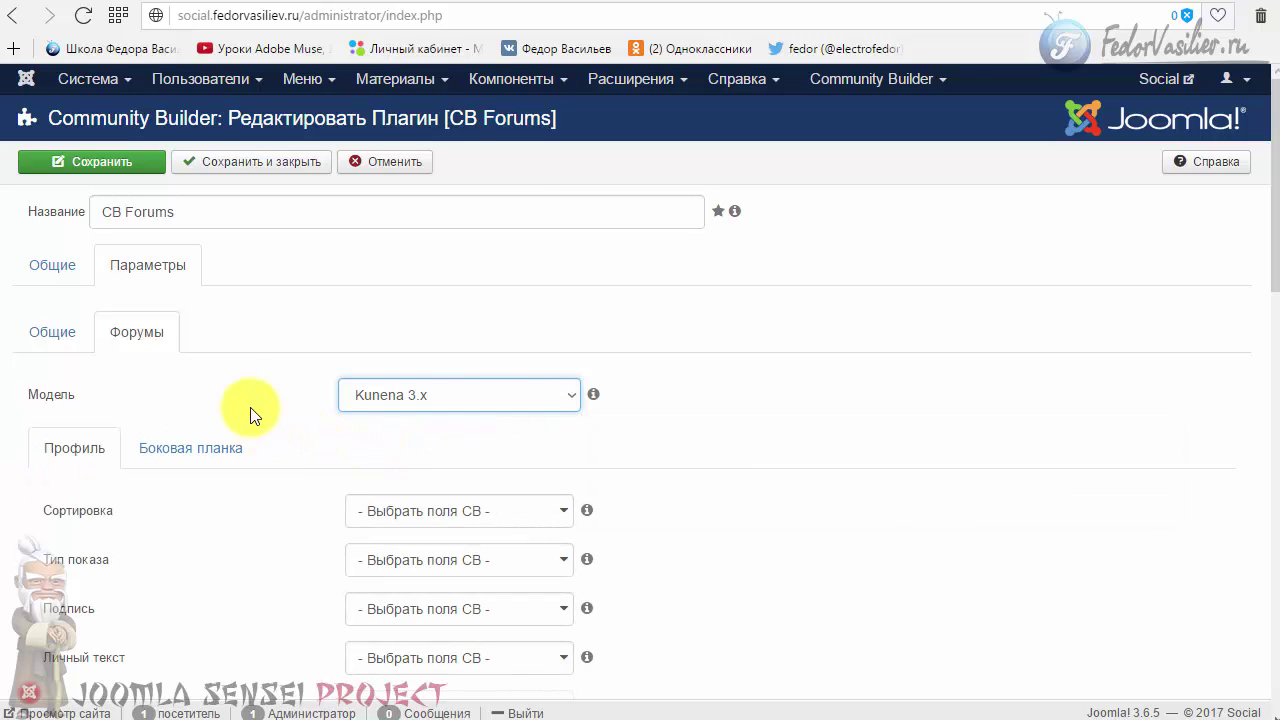
click(250, 163)
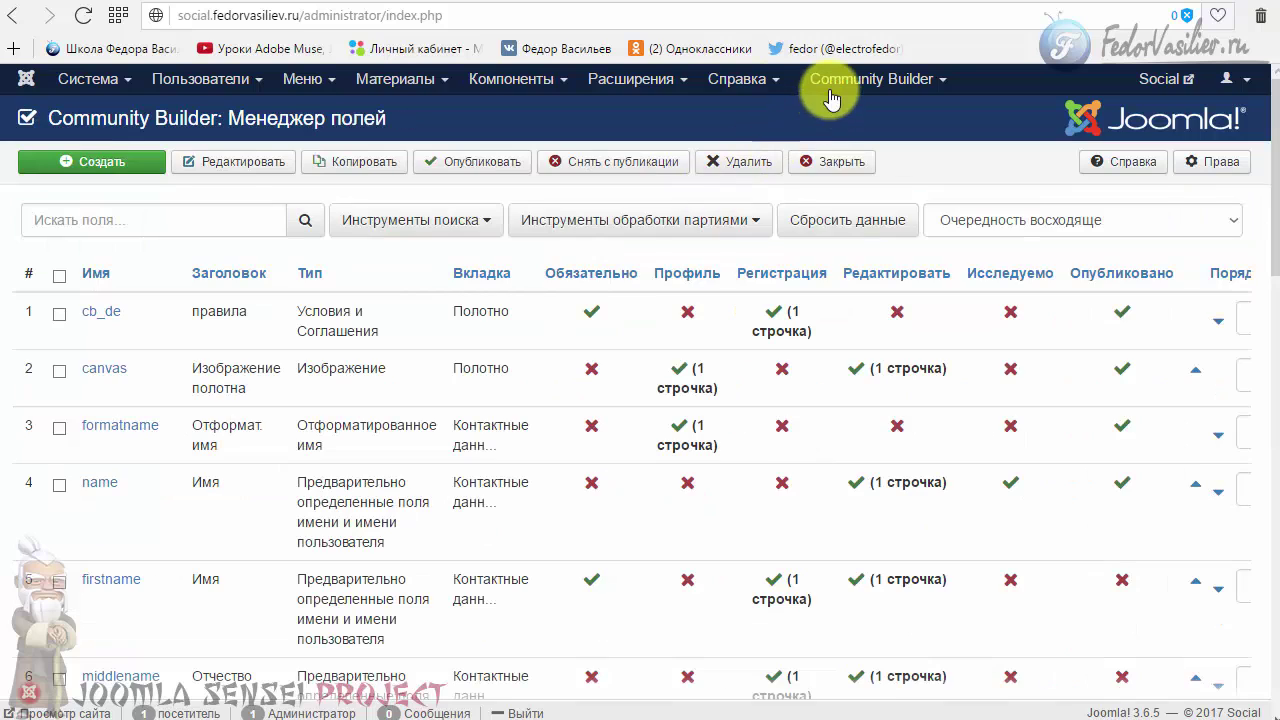
Step: Publish the "Форумы" tab of the CB Forums plugin in the Community Builder tab manager
click(840, 82)
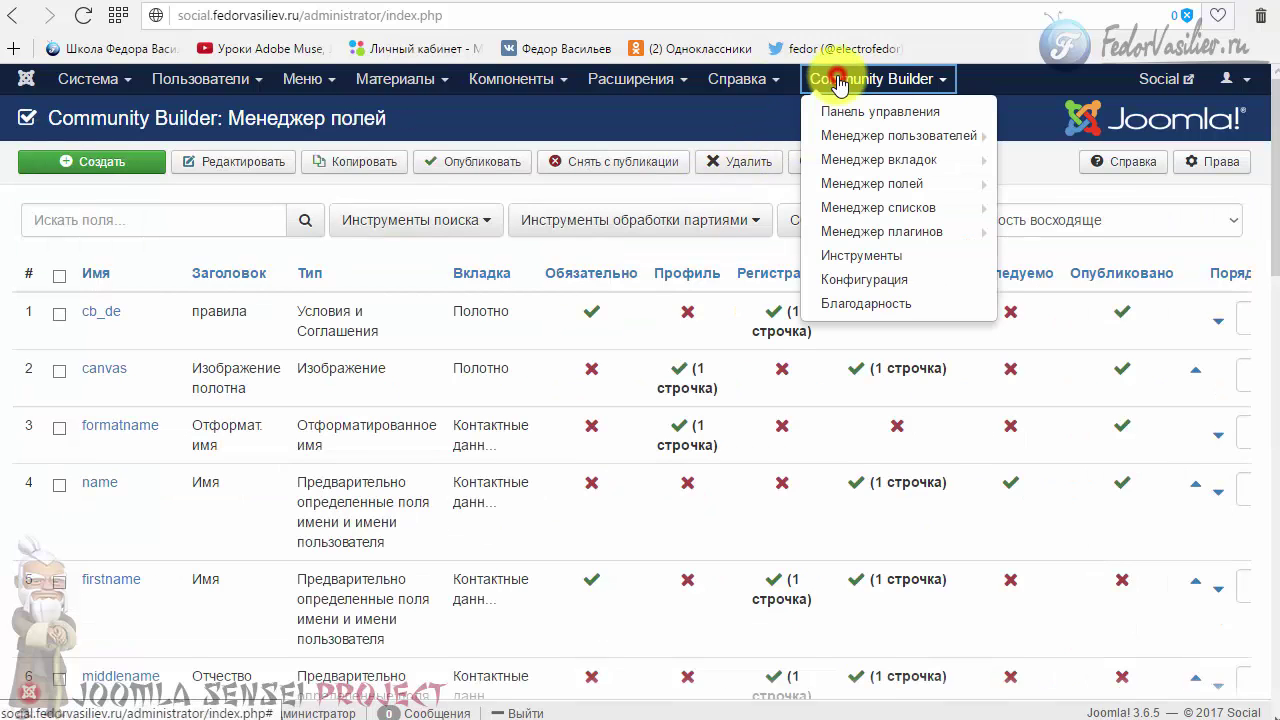
click(880, 161)
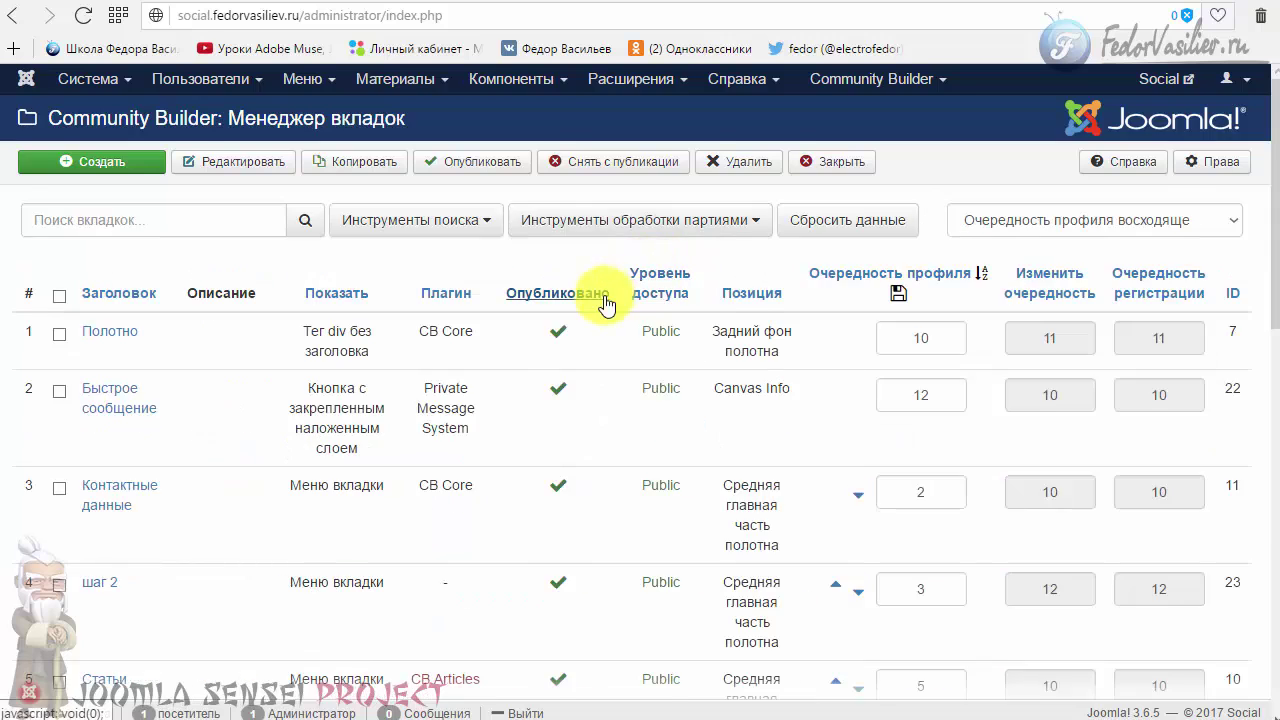
scroll(606, 300, down, 6)
double_click(153, 276)
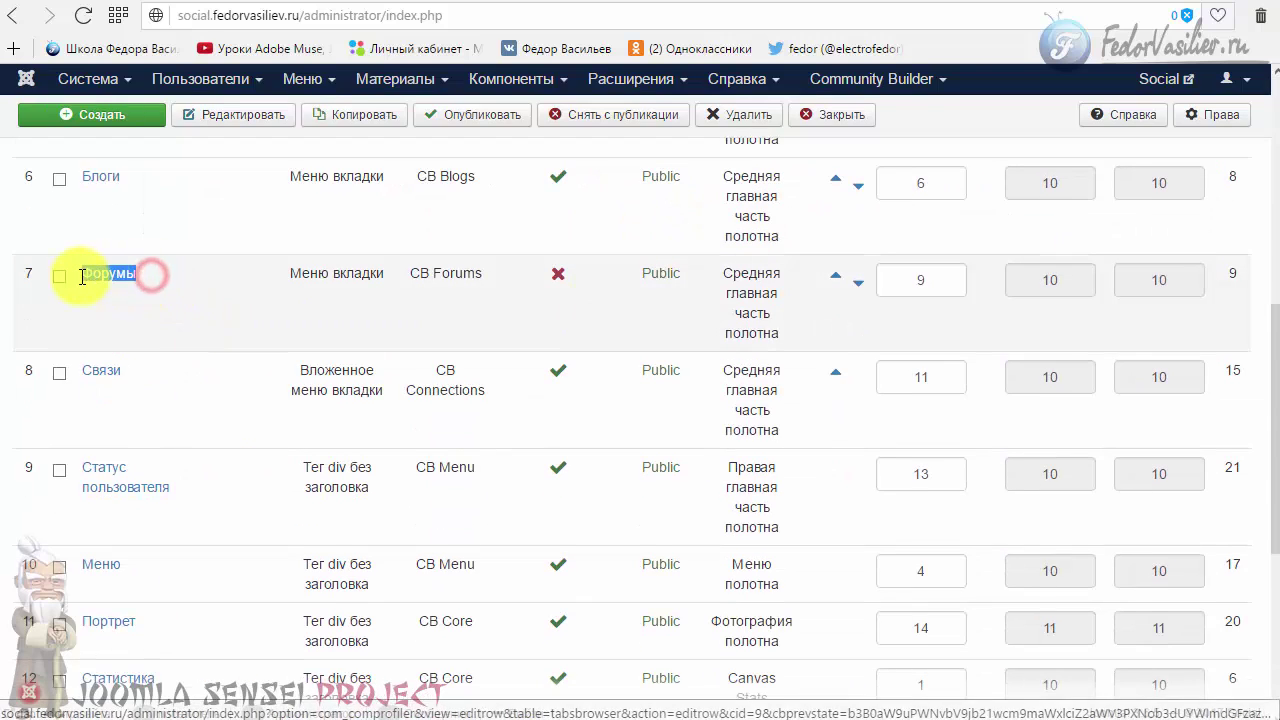
click(207, 320)
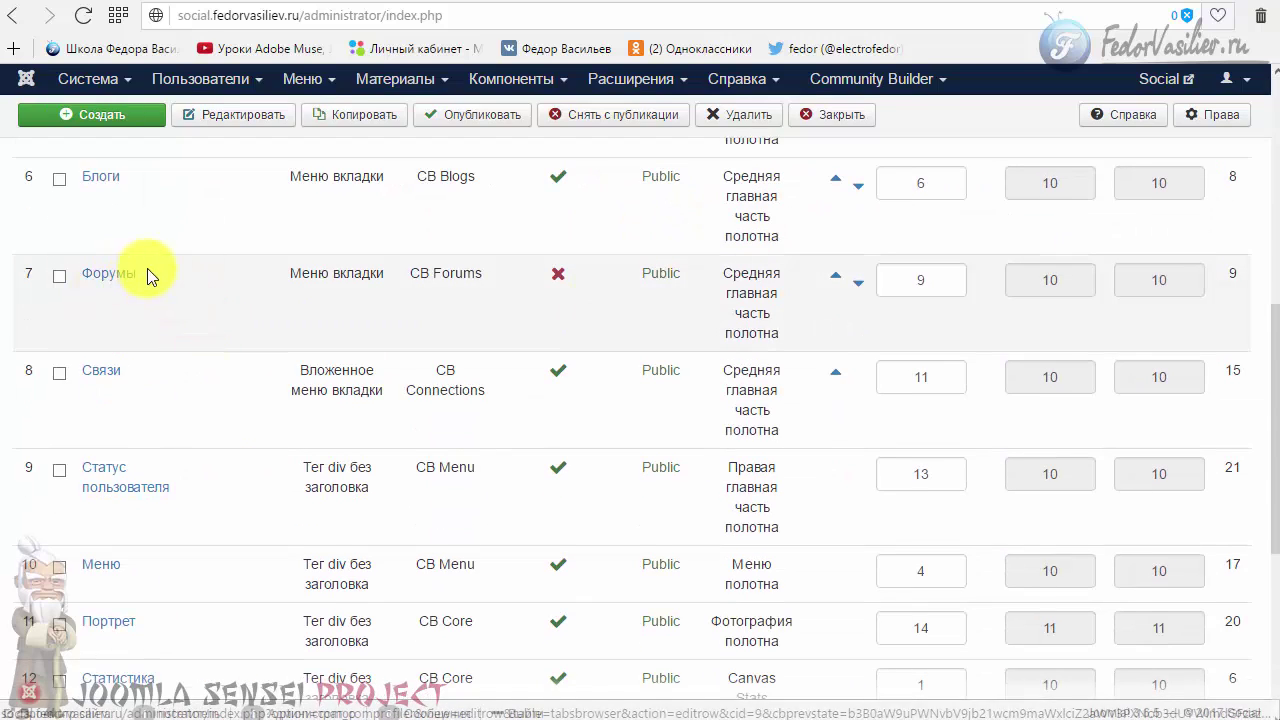
double_click(88, 272)
click(203, 302)
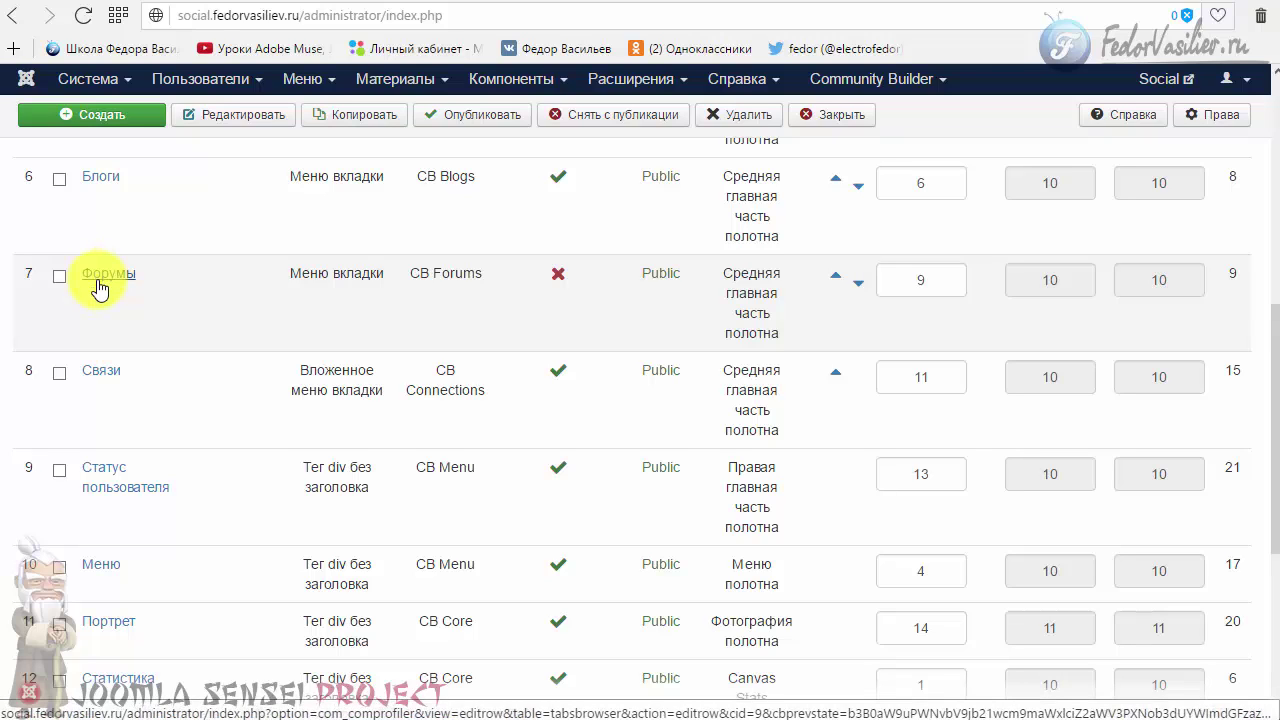
scroll(120, 295, up, 1)
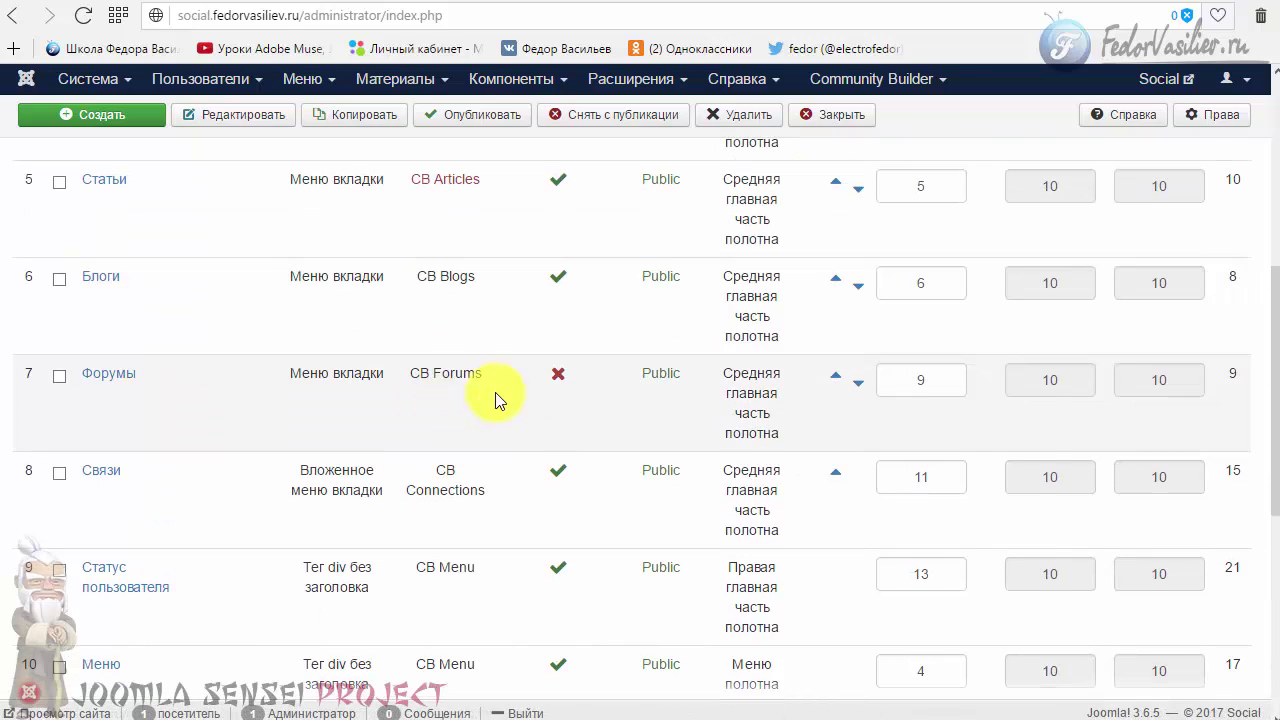
click(558, 380)
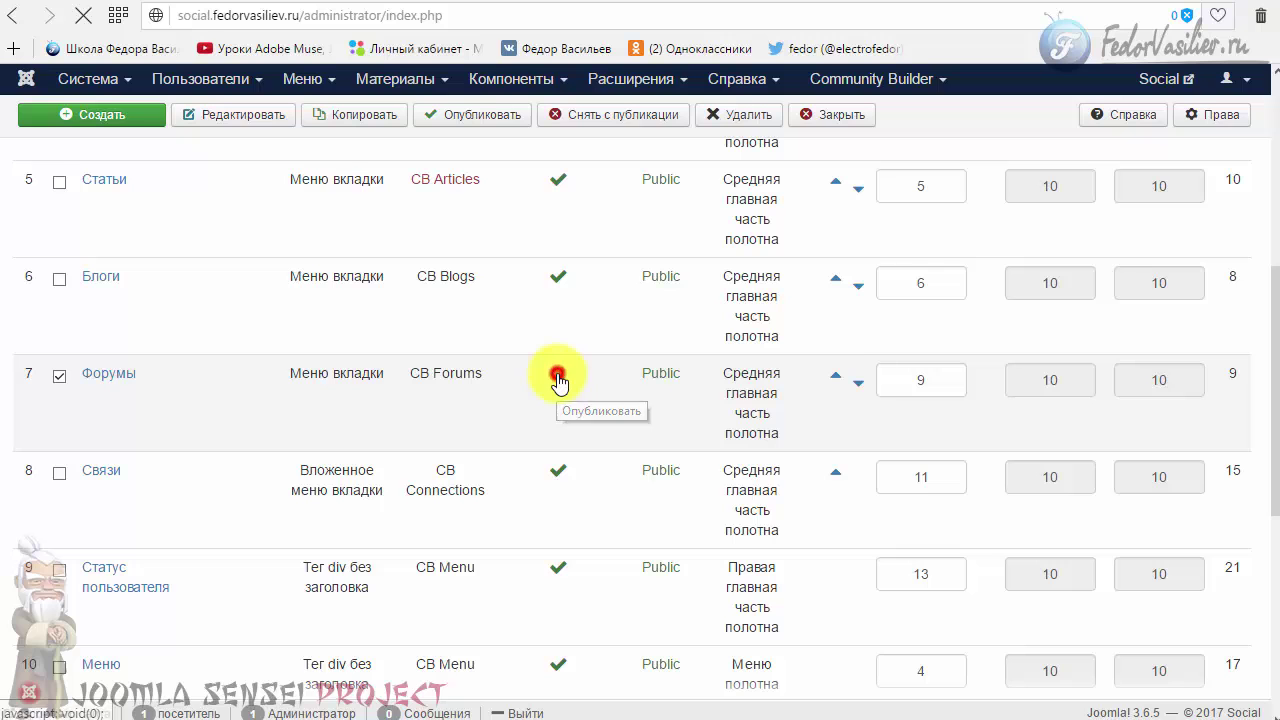
scroll(542, 405, down, 4)
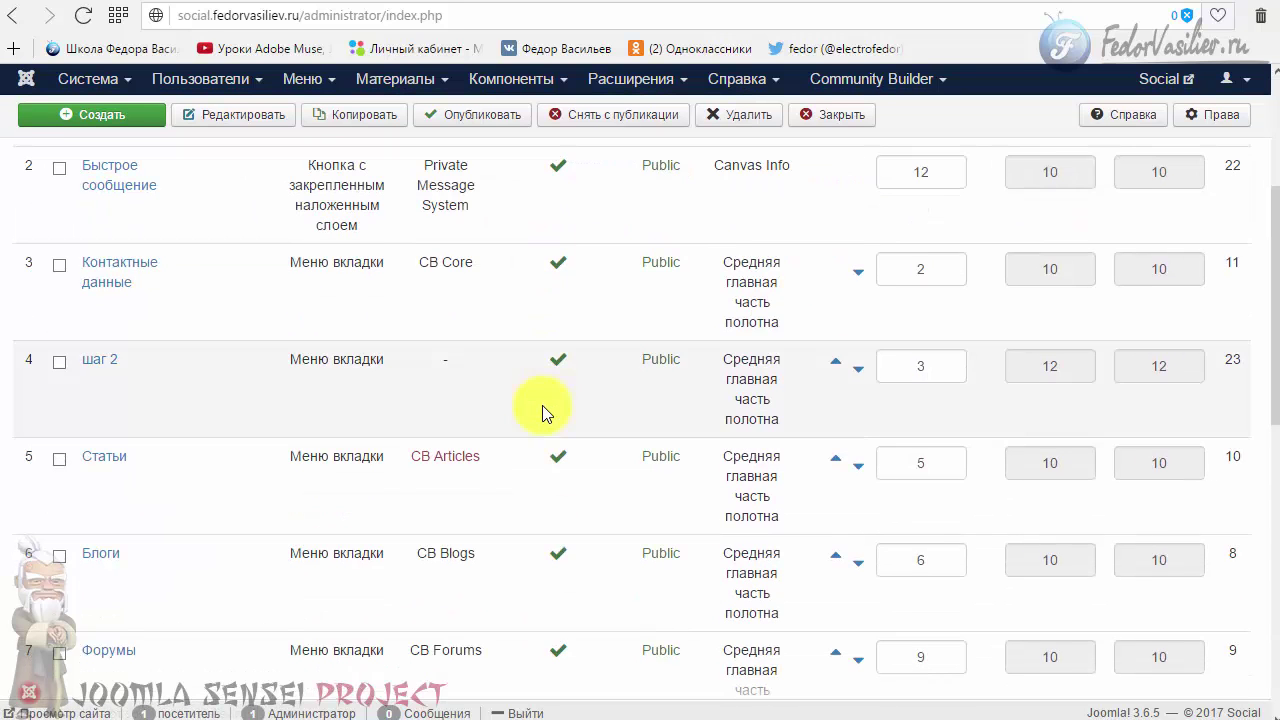
scroll(365, 427, down, 3)
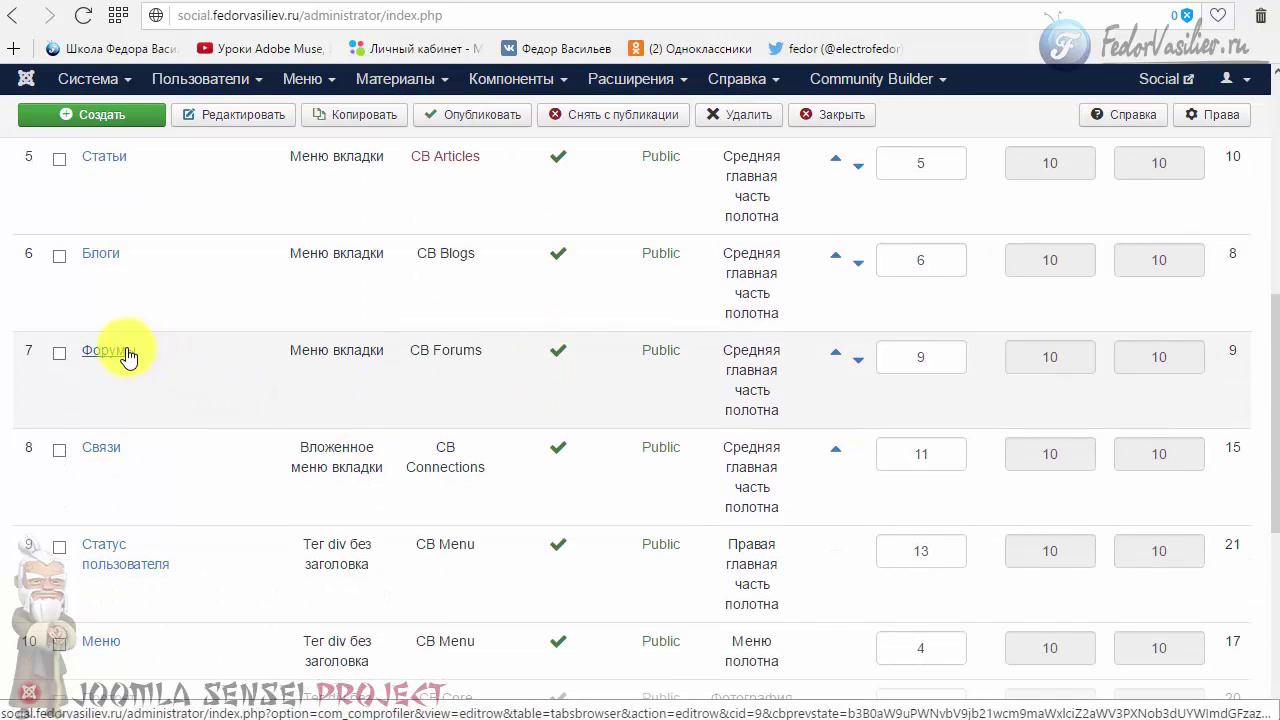
Step: Open the "Форумы" tab for editing and review its parameters for messages, favourites and subscriptions
click(125, 353)
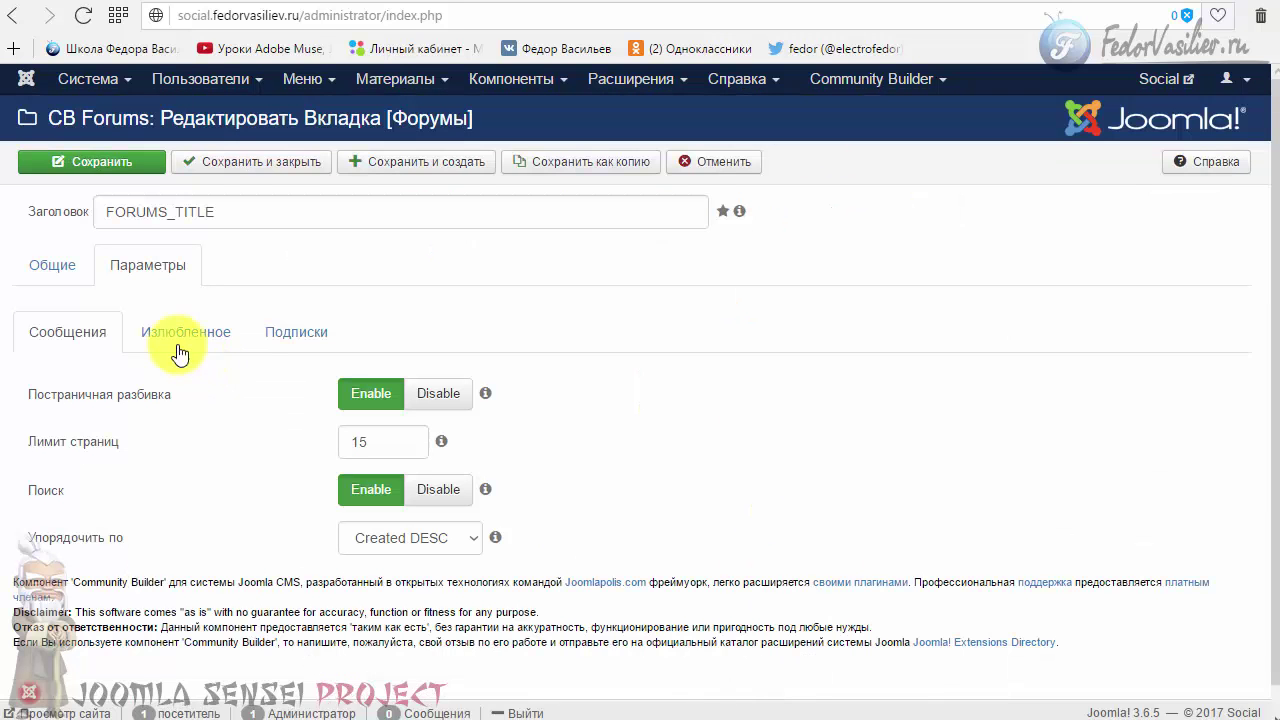
click(168, 335)
click(297, 336)
click(175, 332)
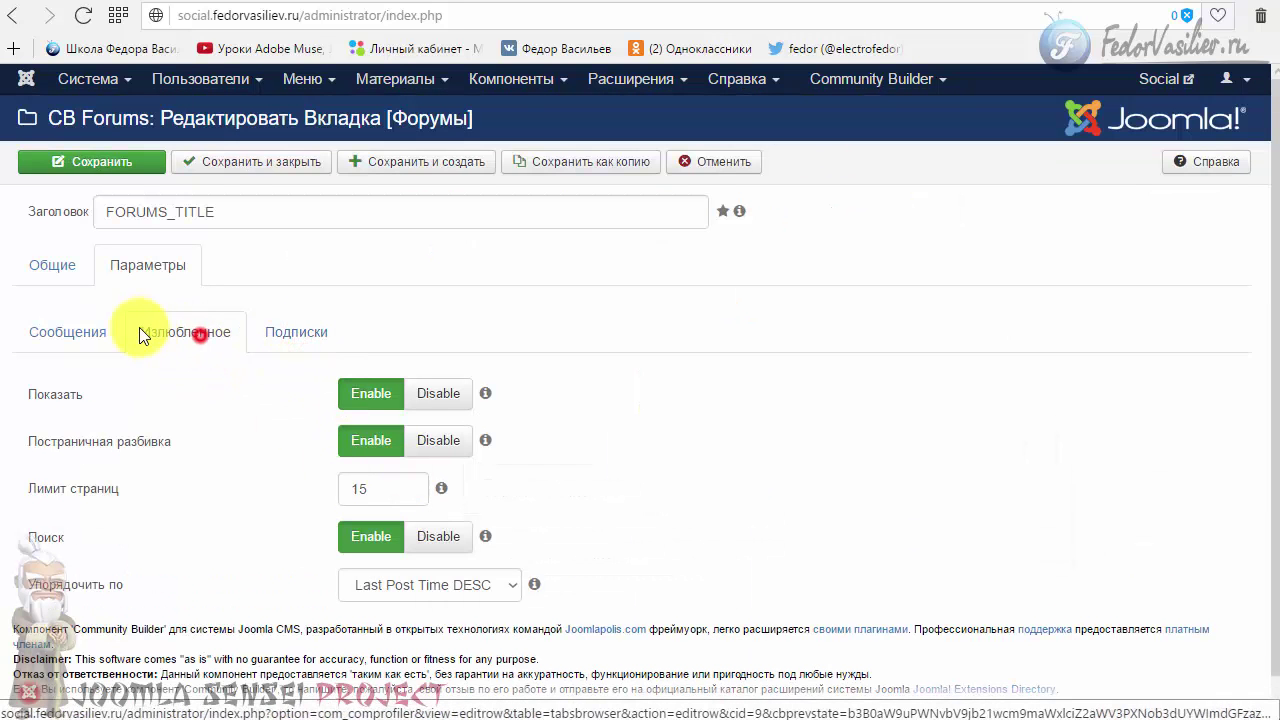
click(70, 330)
scroll(115, 385, down, 1)
scroll(110, 380, up, 1)
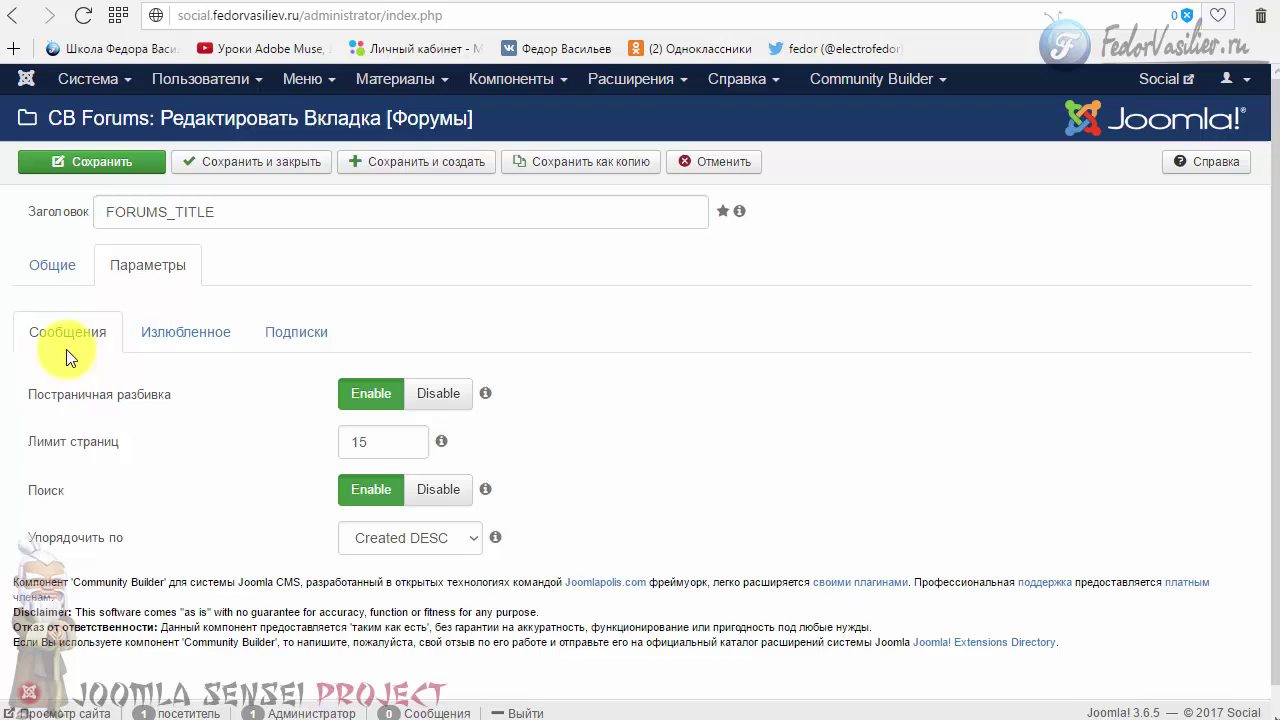
Step: Change the forums tab's title to "Форум" and save the tab
click(53, 280)
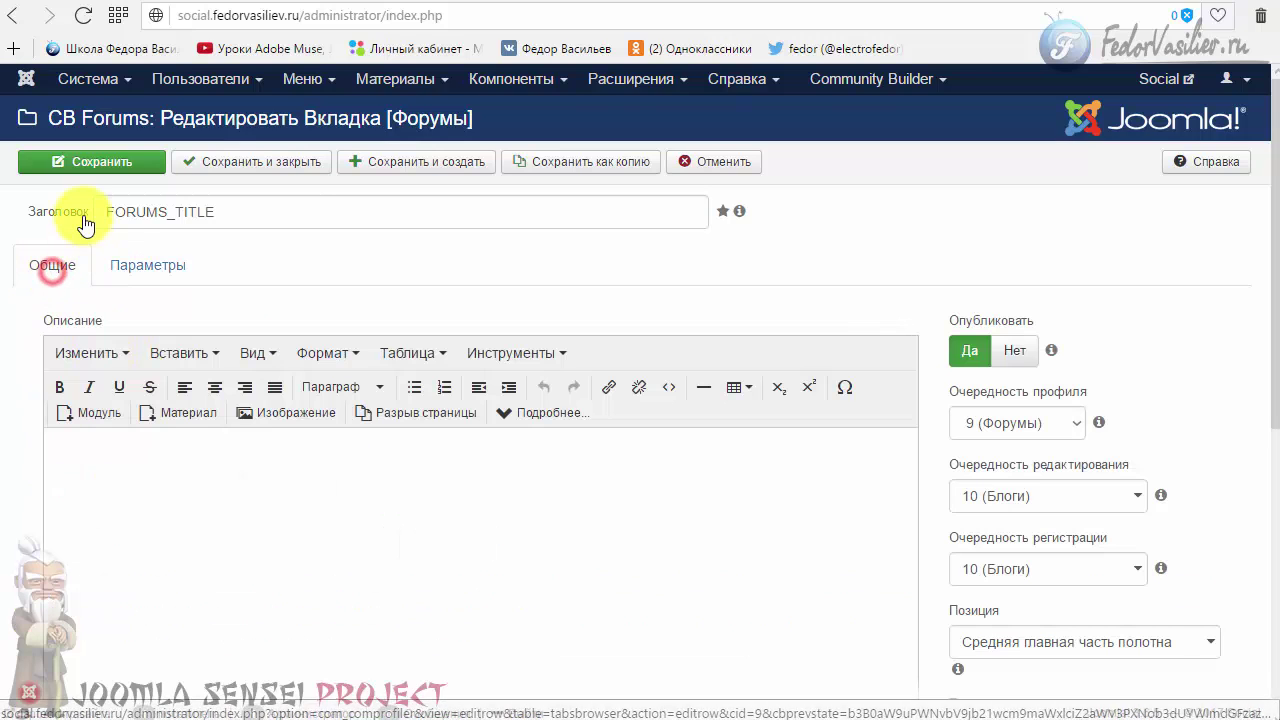
double_click(297, 214)
text(Форум)
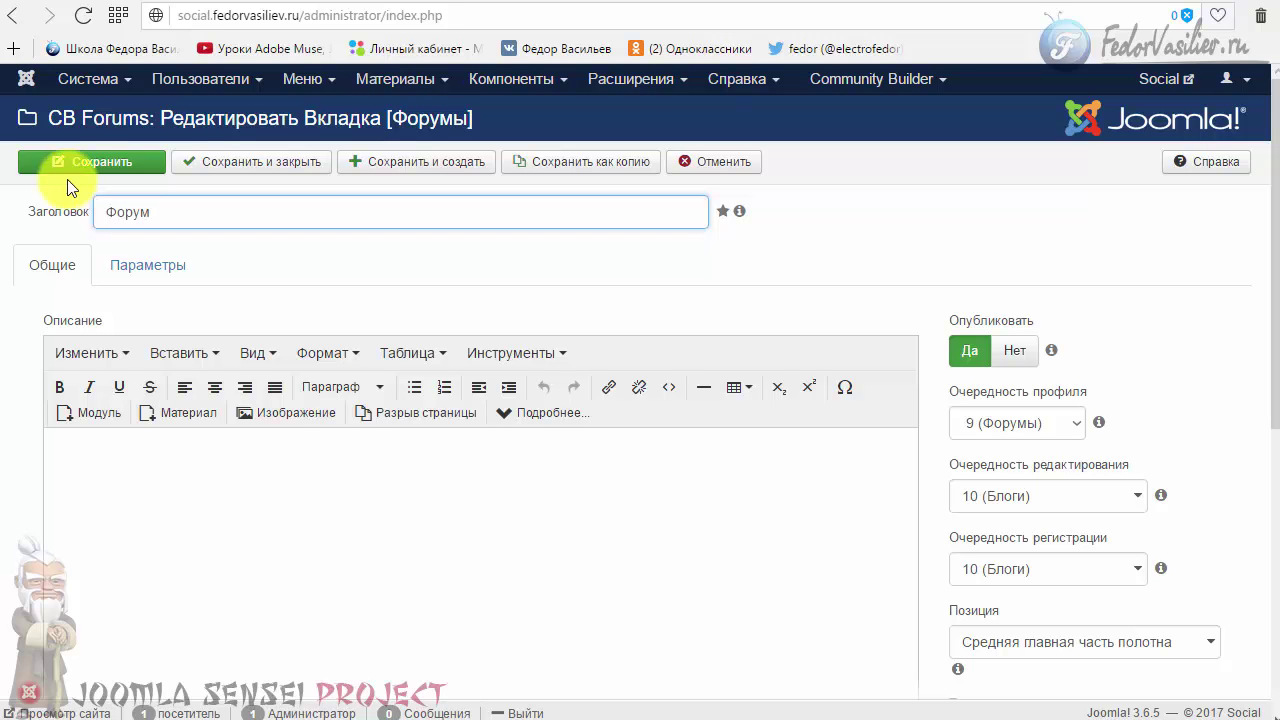
click(45, 160)
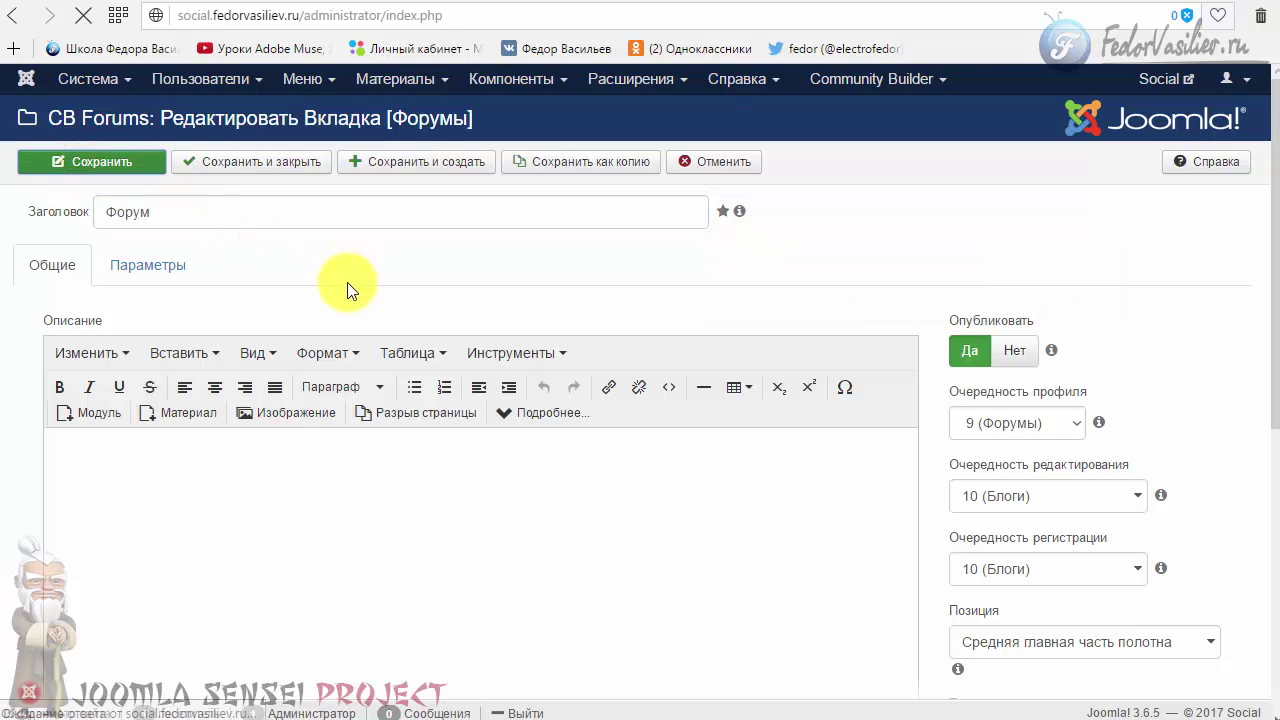
scroll(986, 449, down, 2)
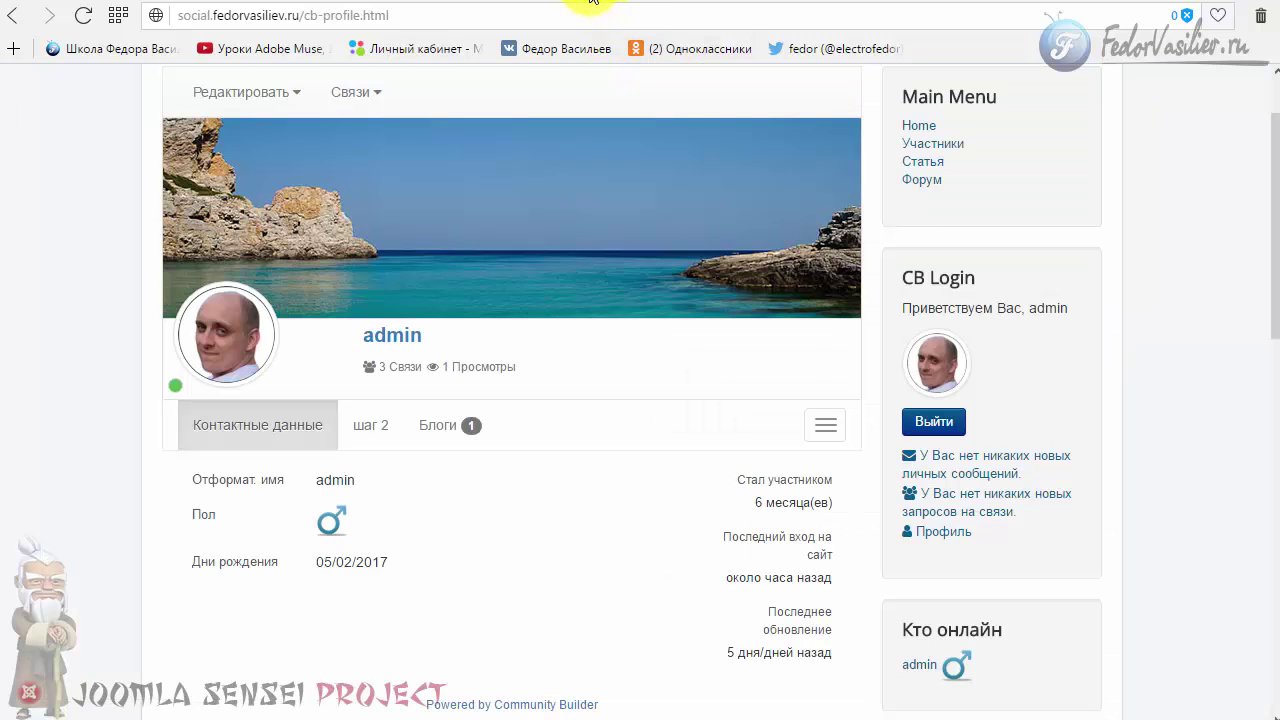
Step: Switch to the site, reload the admin's profile and examine the messages, favourites and subscriptions in its "Форум" tab
click(593, 3)
click(80, 22)
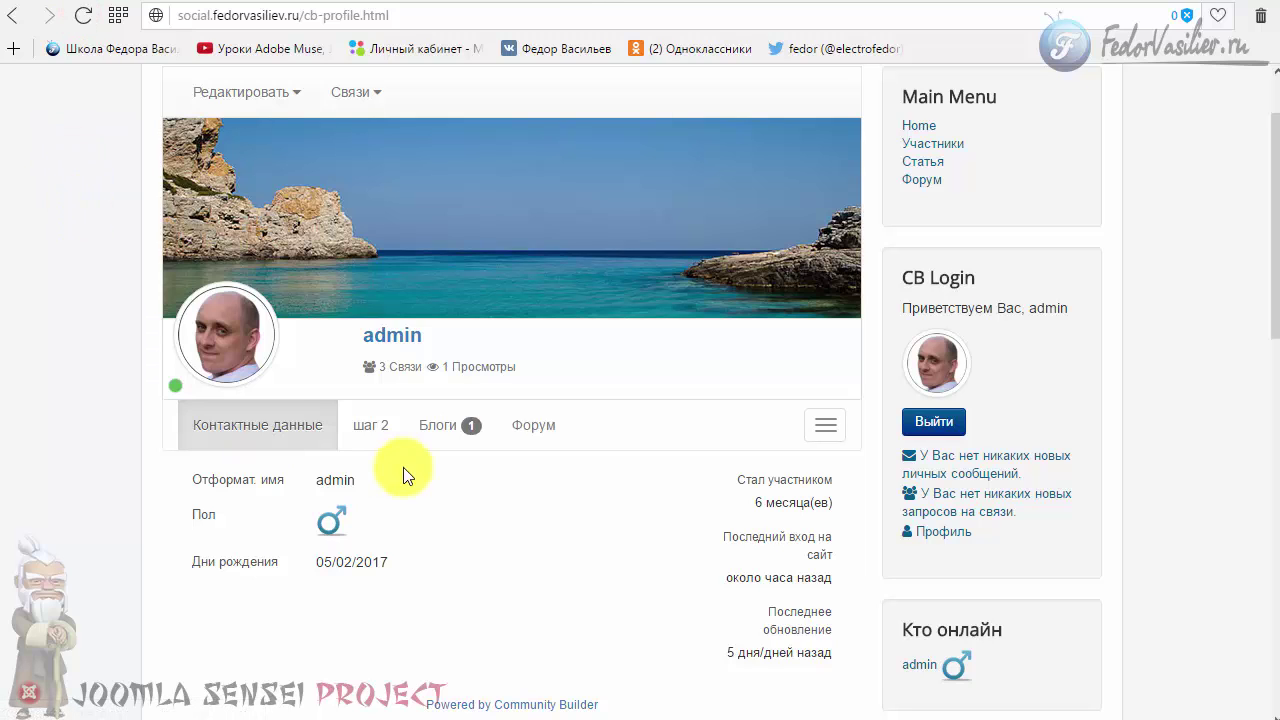
click(530, 428)
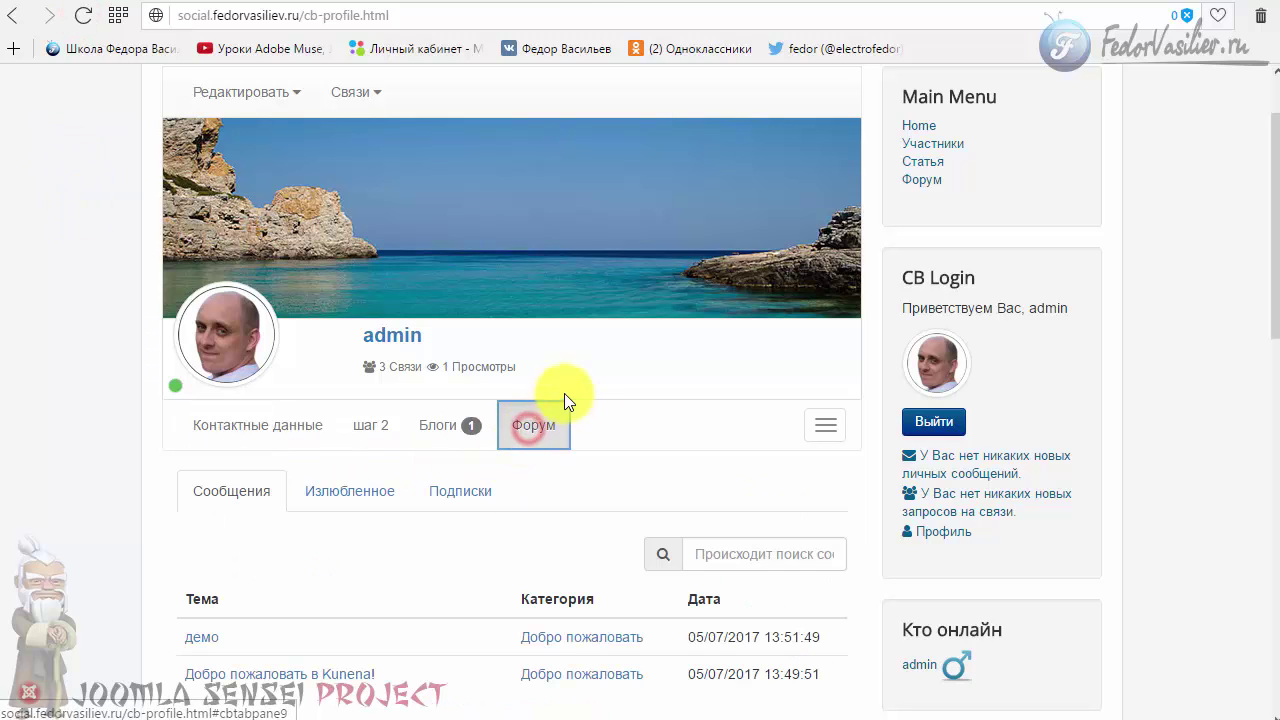
scroll(695, 345, down, 2)
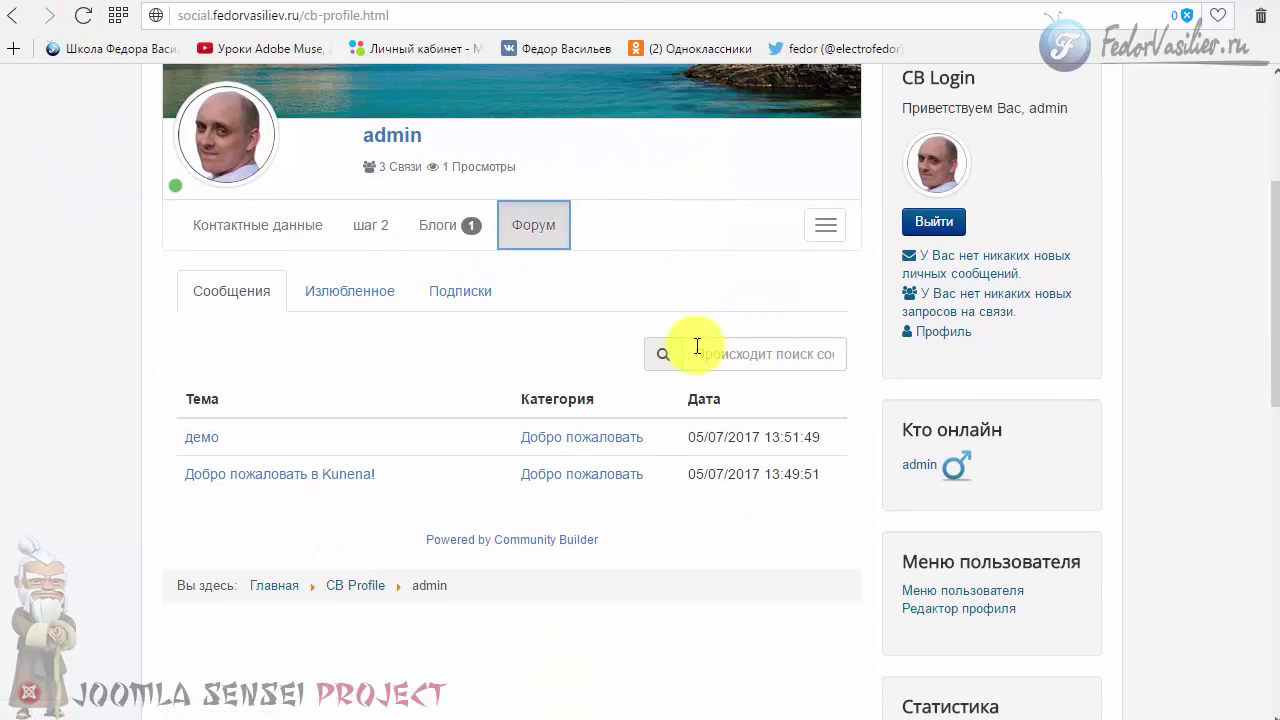
click(390, 300)
click(432, 297)
click(231, 292)
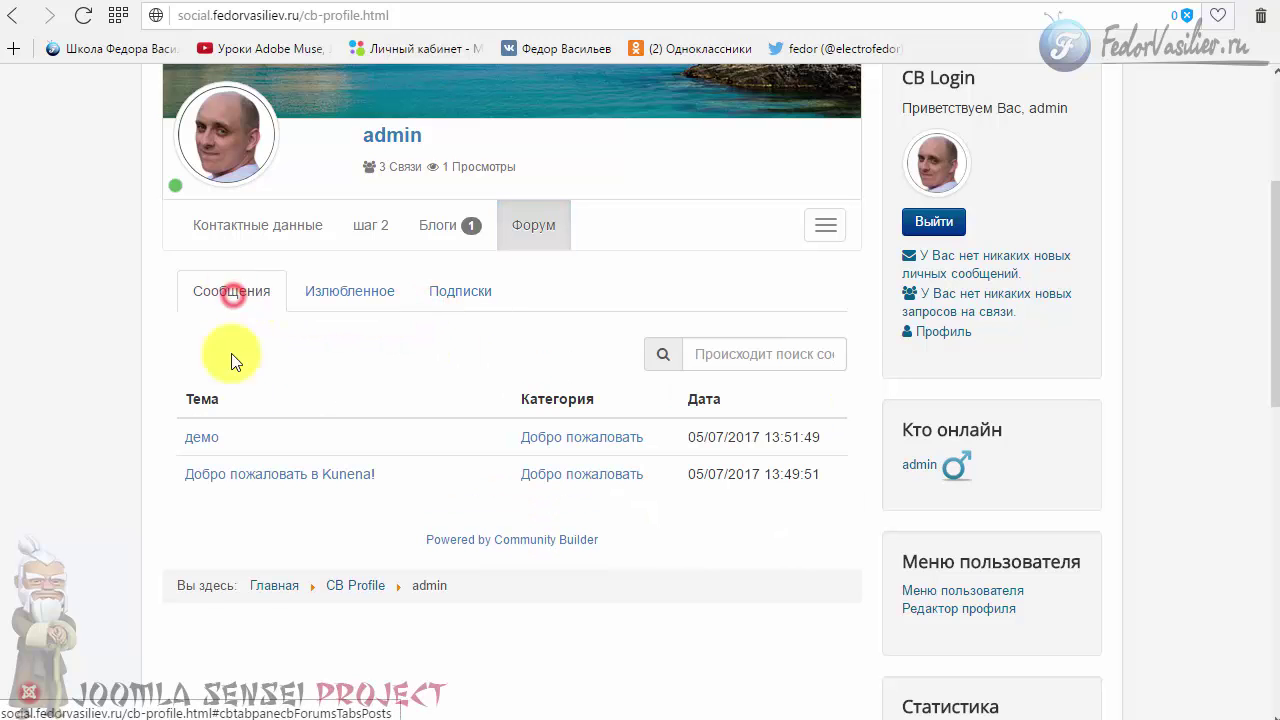
drag(382, 475, 194, 477)
click(212, 515)
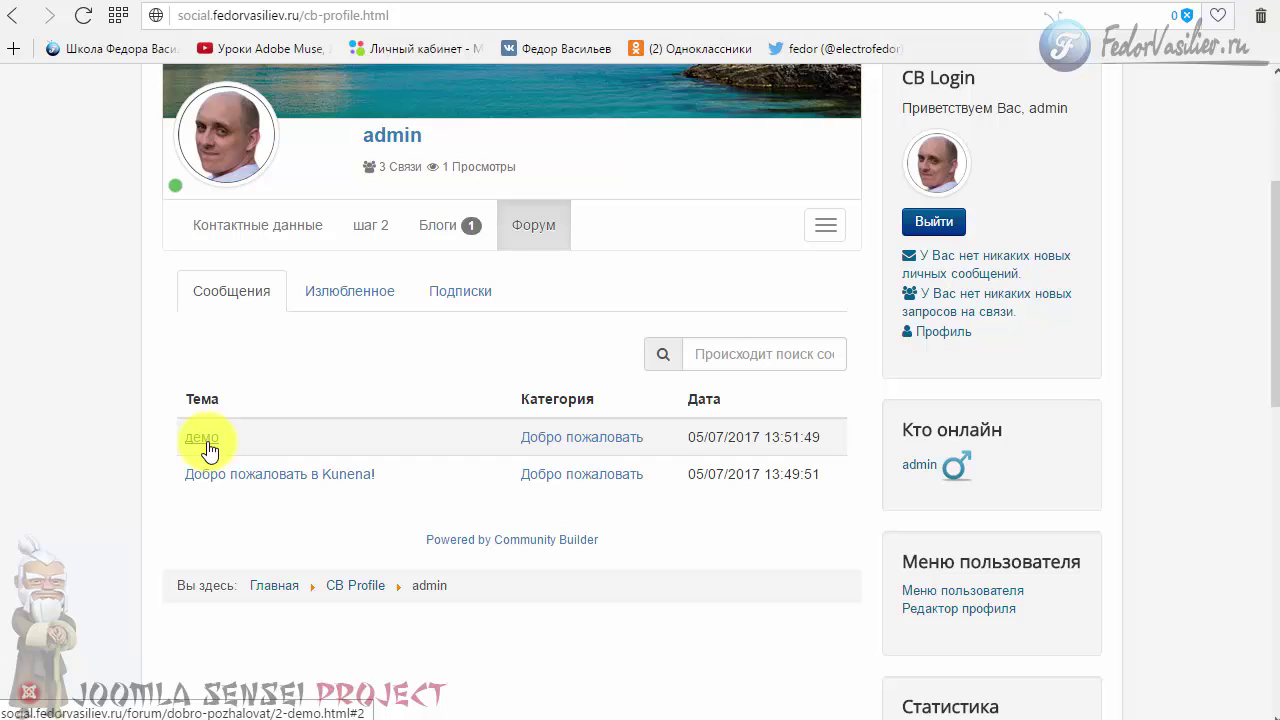
Step: Open the "демо" topic from the profile's message list and examine its forum page, breadcrumb path and post
click(205, 440)
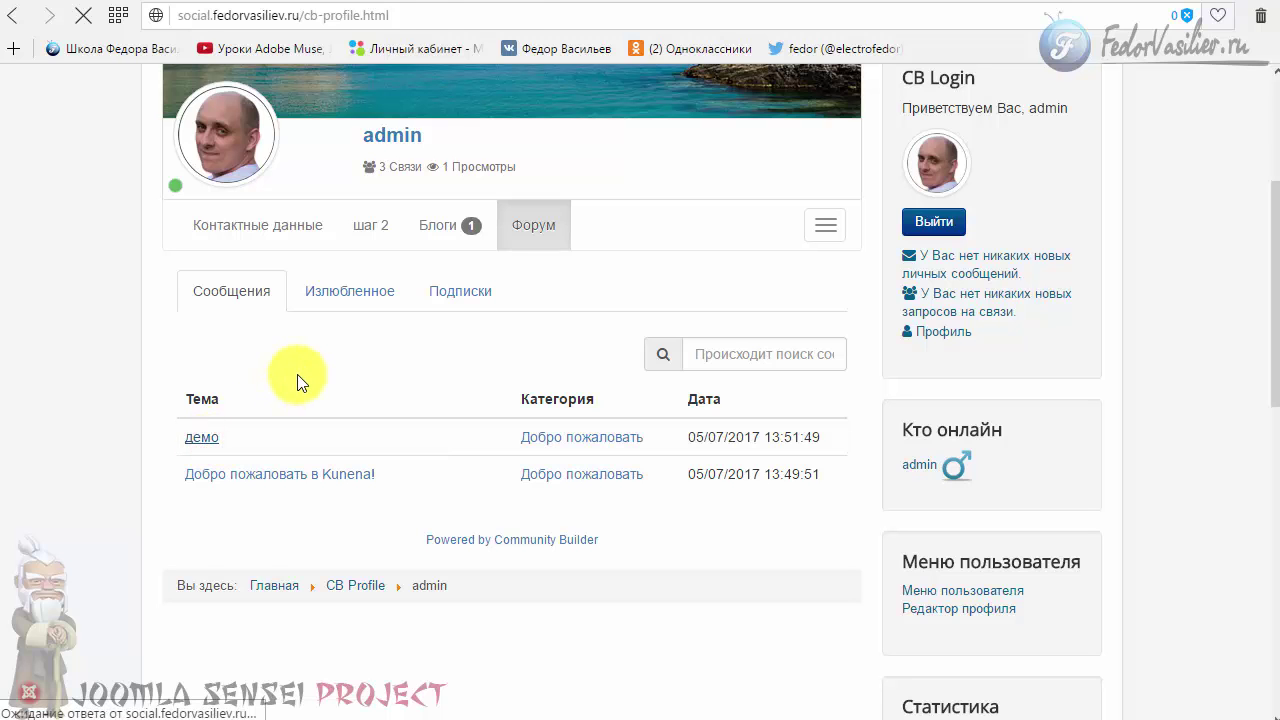
scroll(266, 464, up, 3)
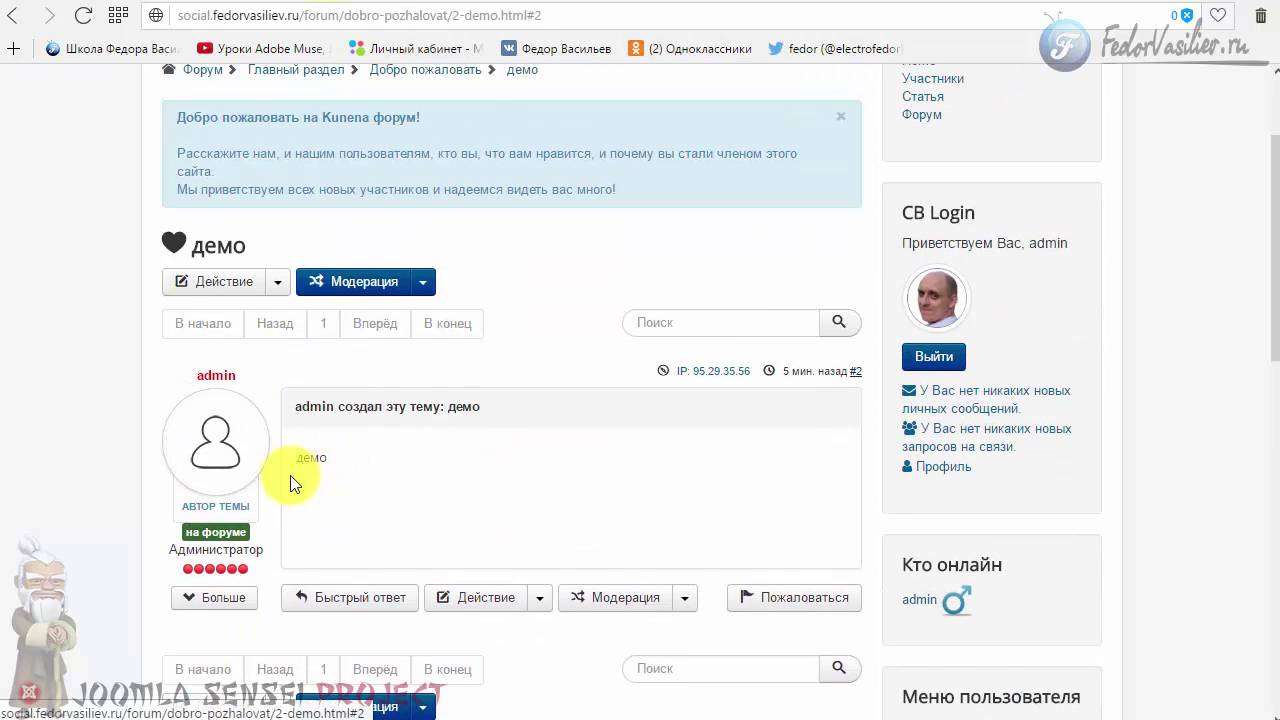
scroll(408, 420, up, 2)
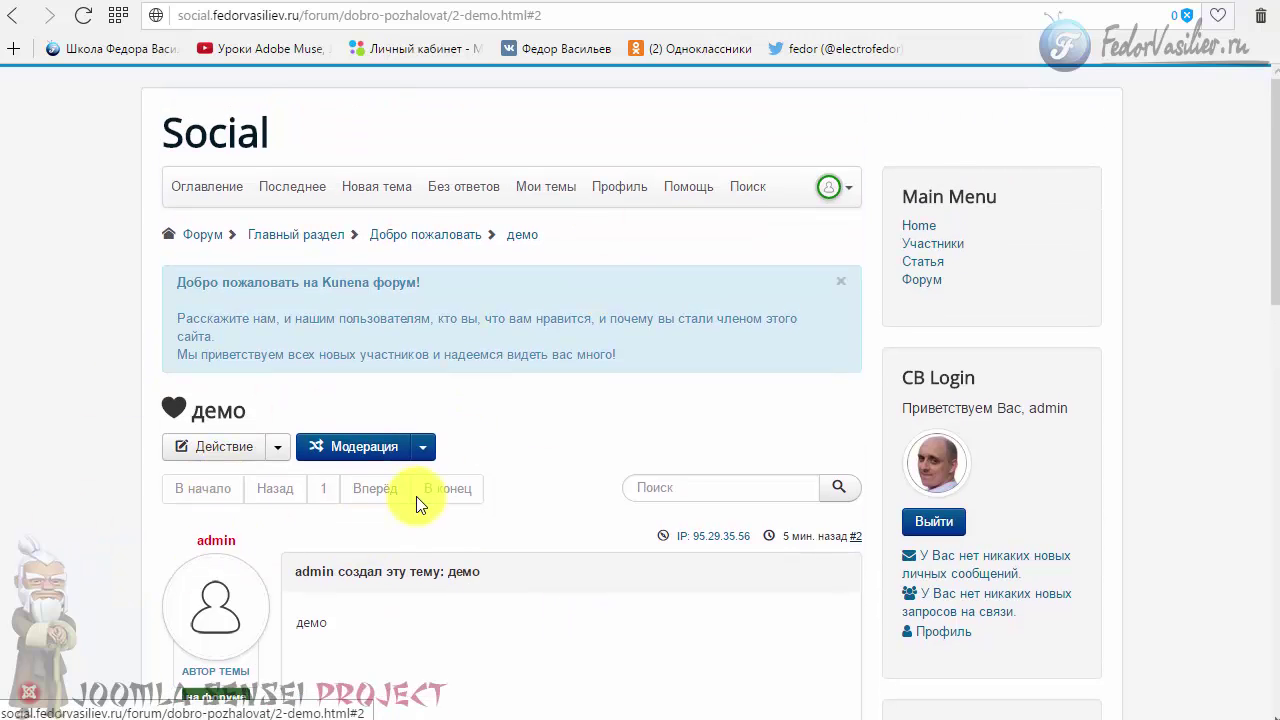
drag(565, 240, 177, 234)
click(594, 246)
scroll(620, 250, down, 3)
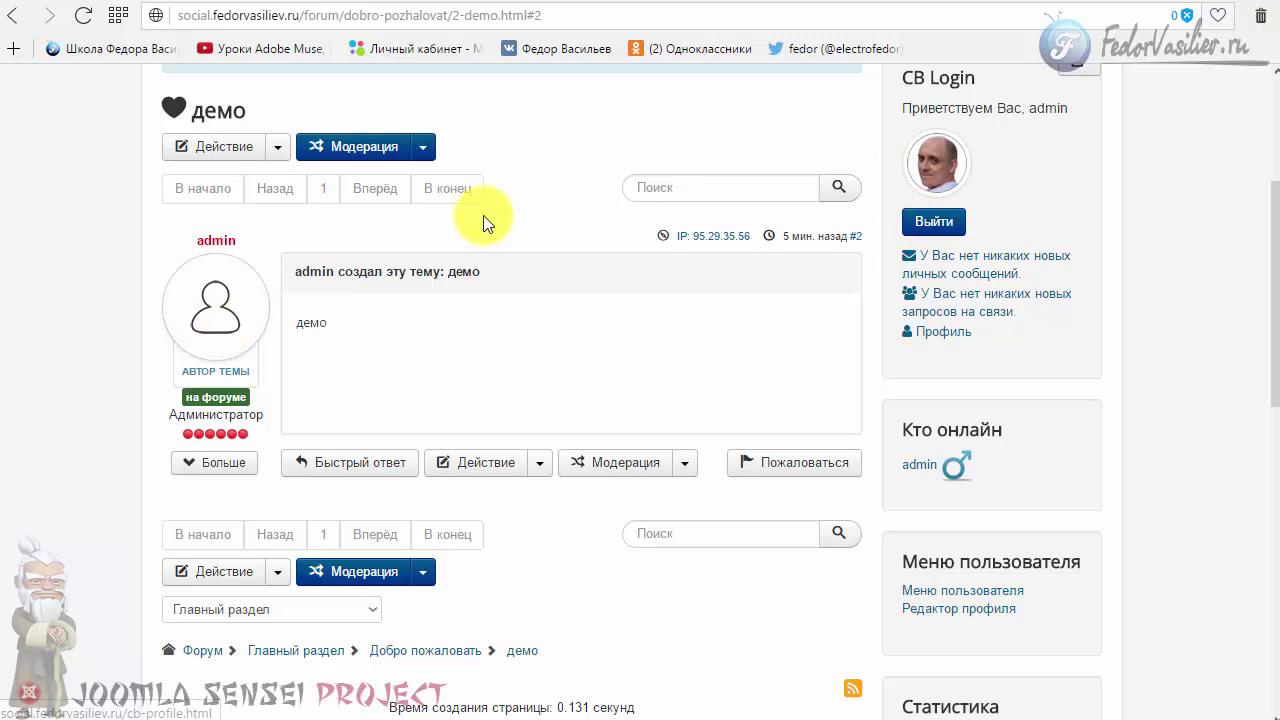
Step: Return to the Joomla administration, close the "Форум" tab editor and open the Kunena forum control panel
click(533, 3)
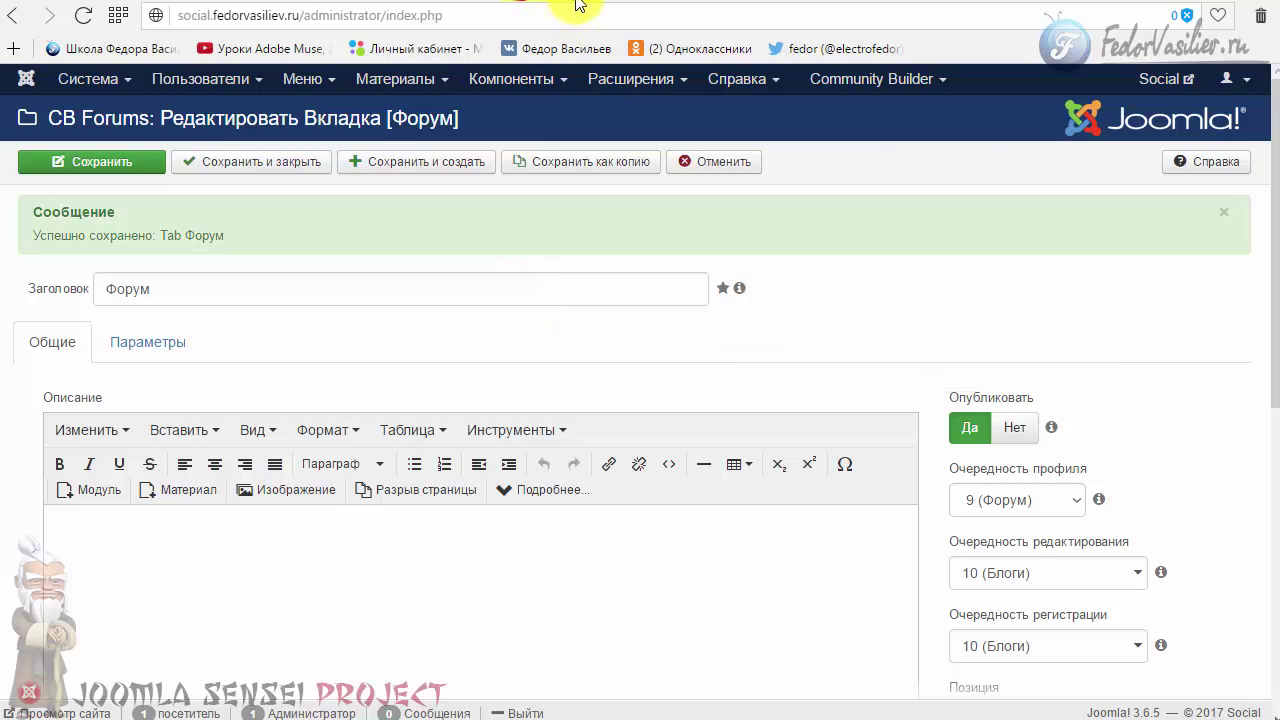
click(704, 164)
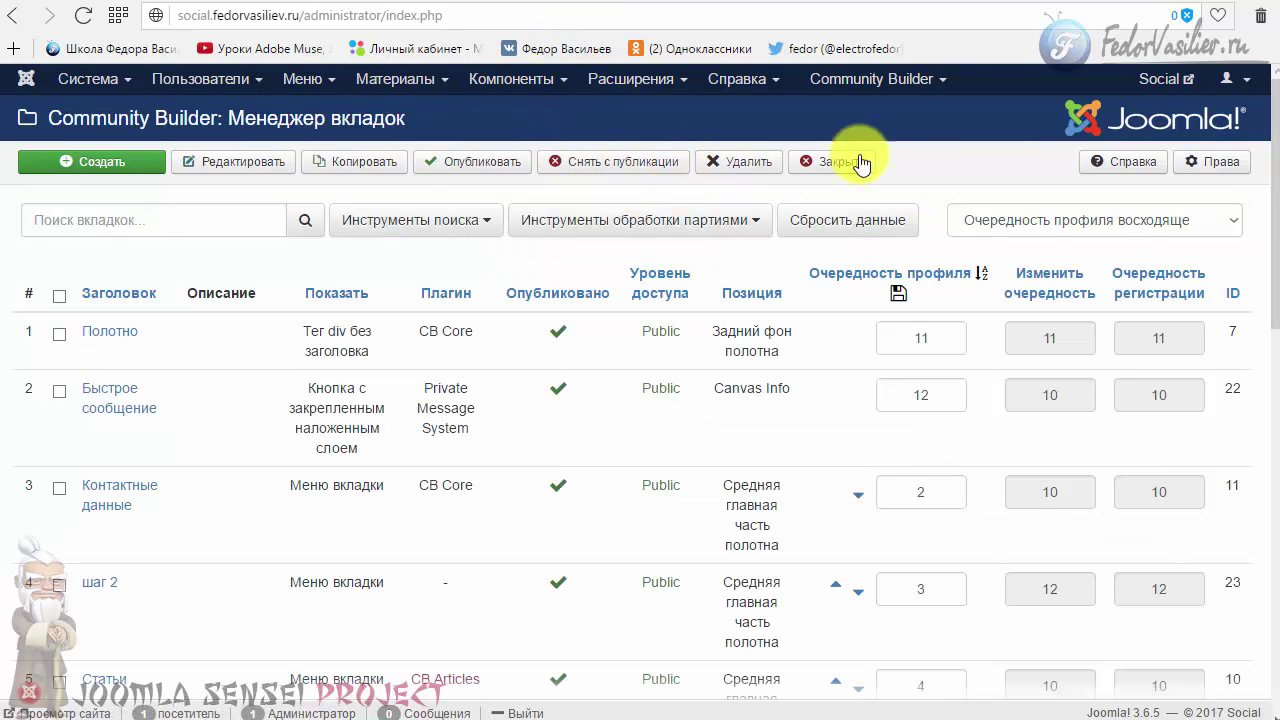
click(512, 78)
click(545, 134)
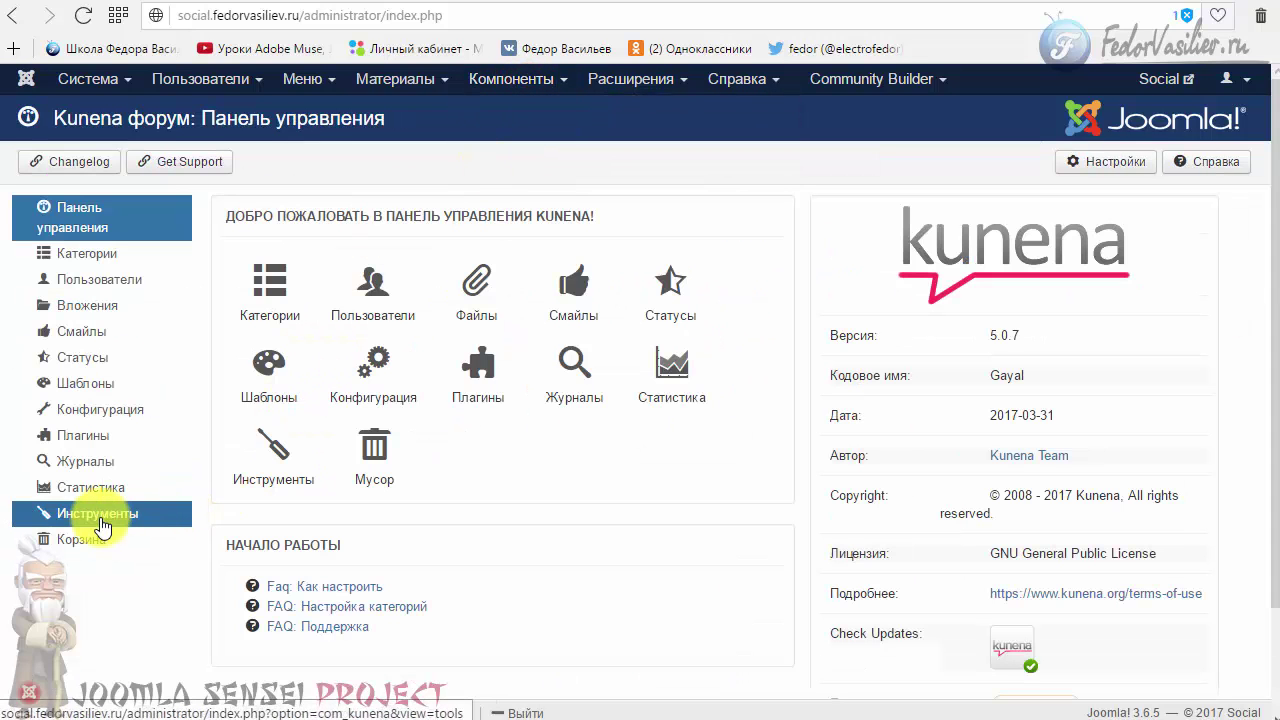
Step: Open Kunena's plugin list and enable the "Интеграция Kunena с Community Builder" plugin
click(86, 437)
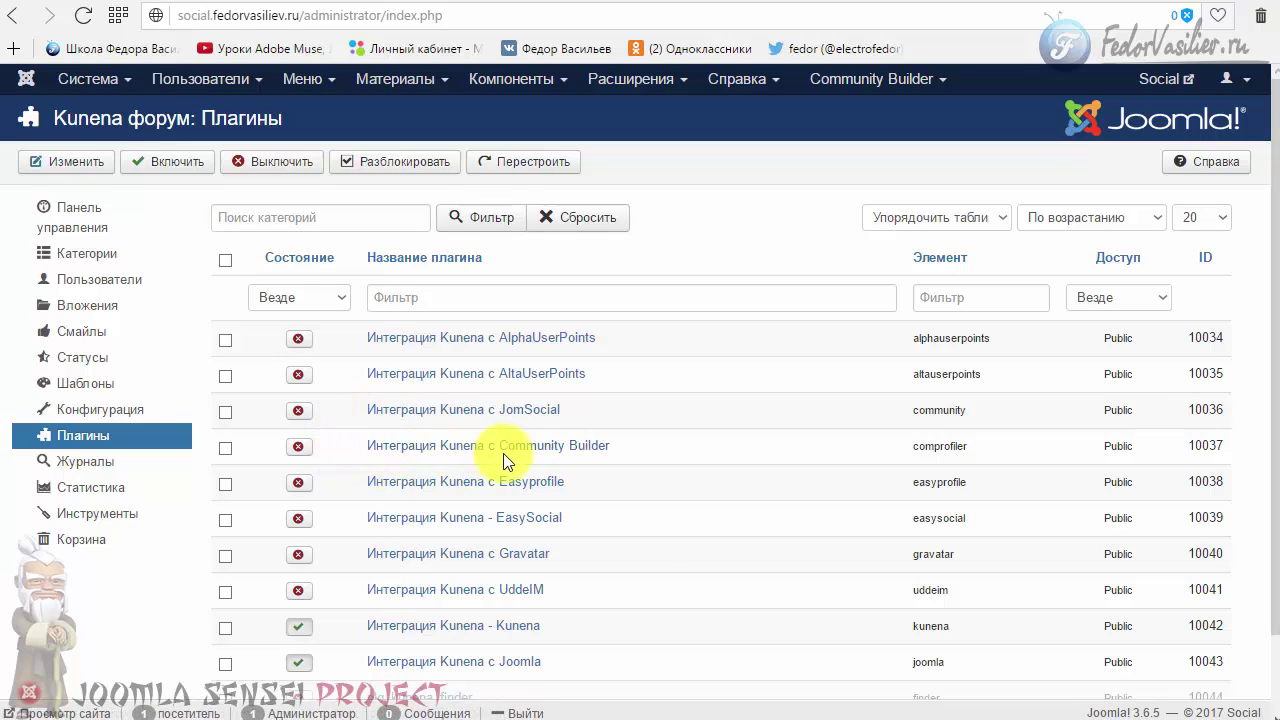
drag(499, 446, 640, 449)
click(652, 445)
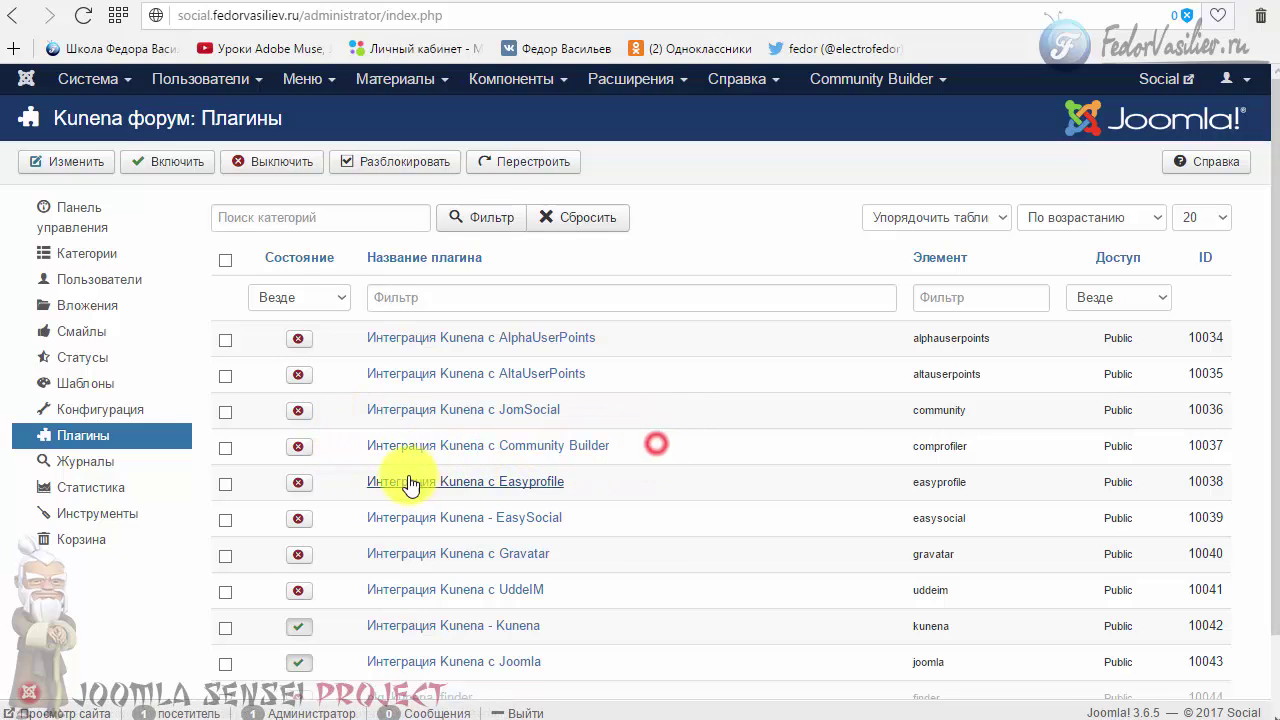
click(303, 450)
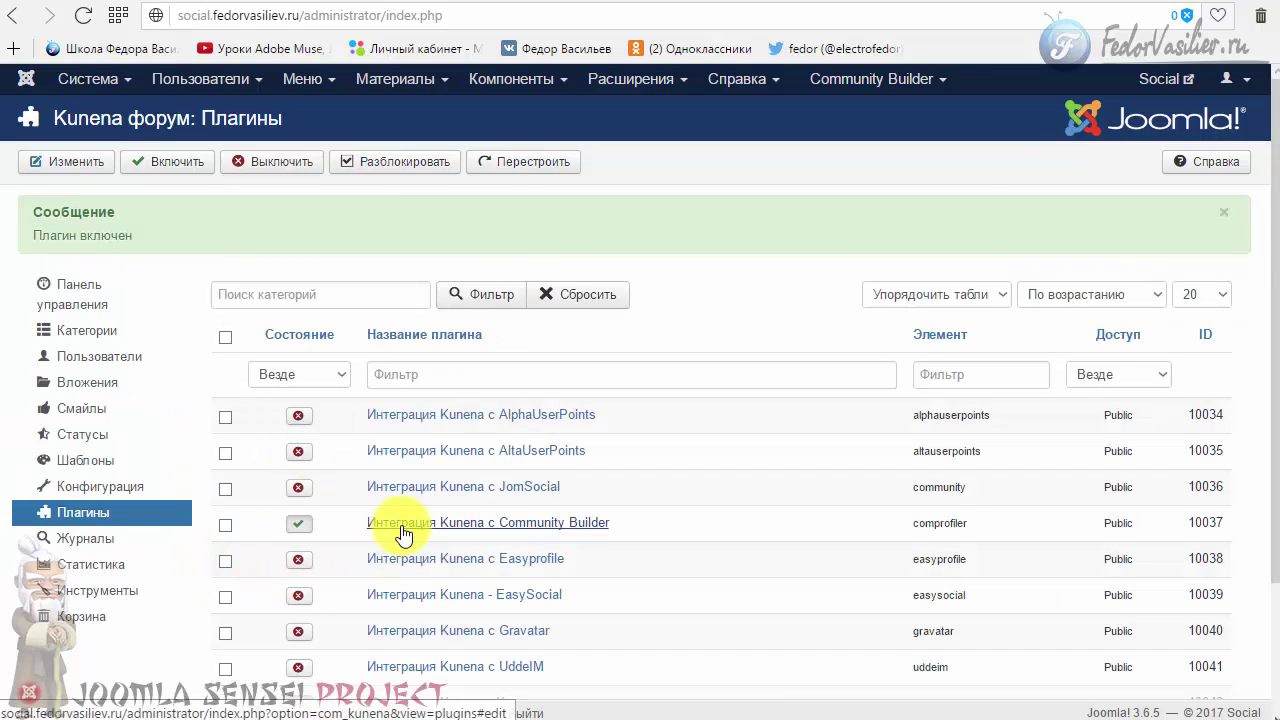
Step: Review the Community Builder integration plugin's basic parameters, keep access control enabled with "Да", and save the plugin
click(401, 525)
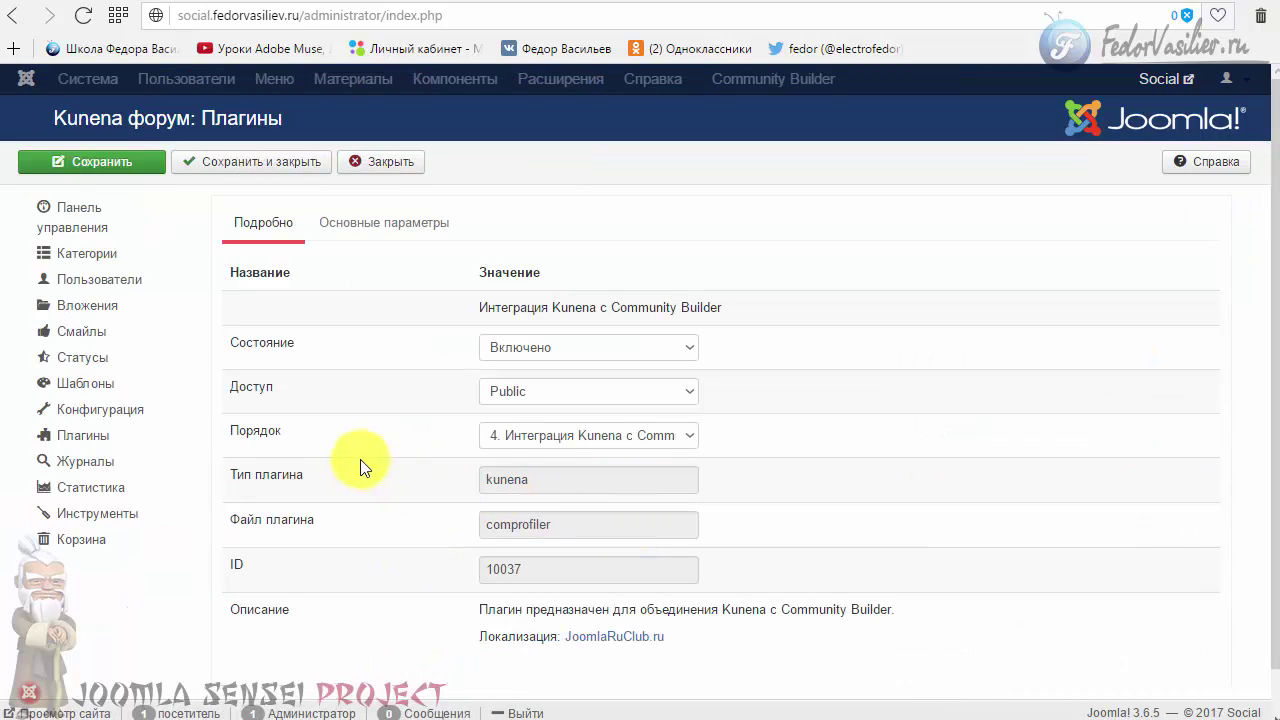
click(374, 234)
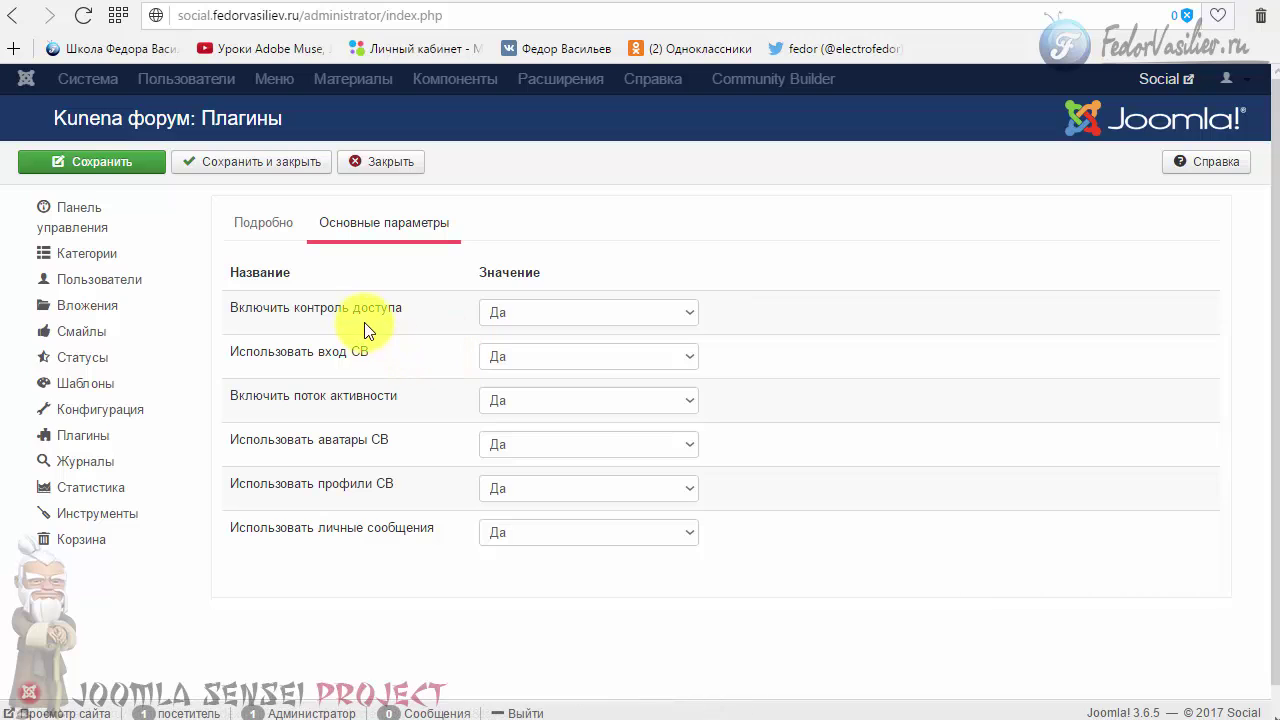
click(577, 314)
click(577, 314)
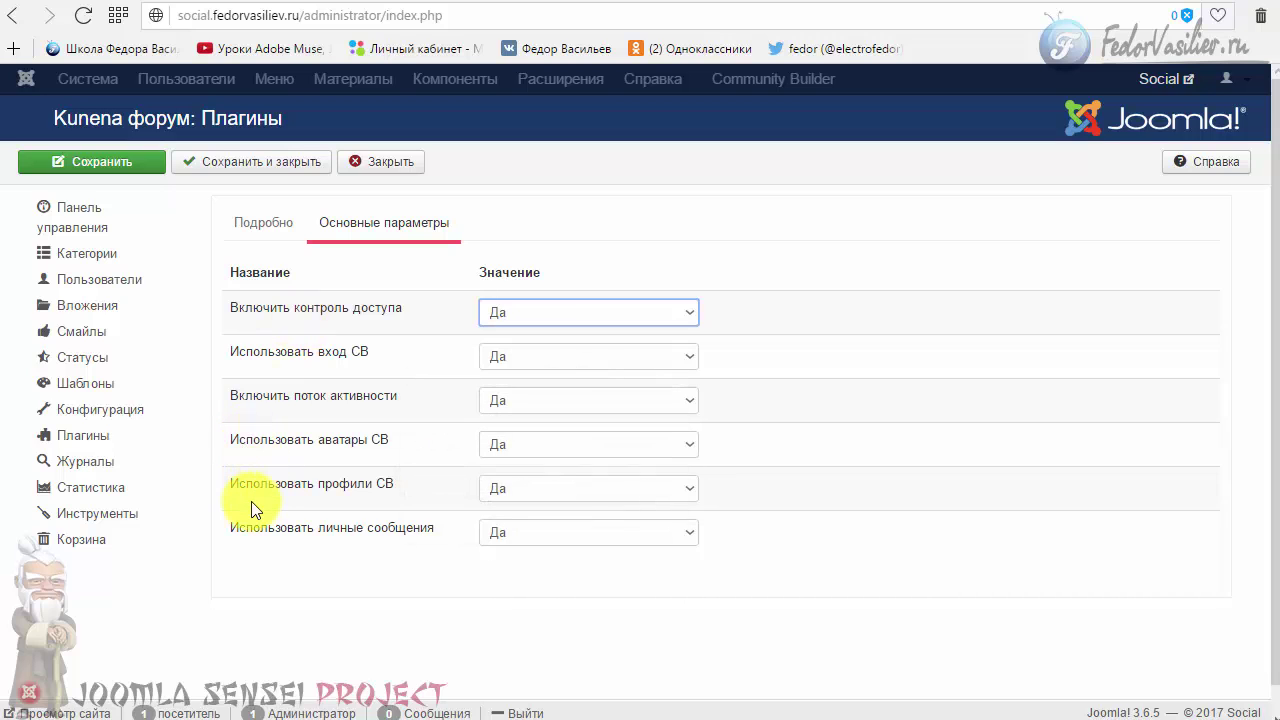
mouse_move(262, 543)
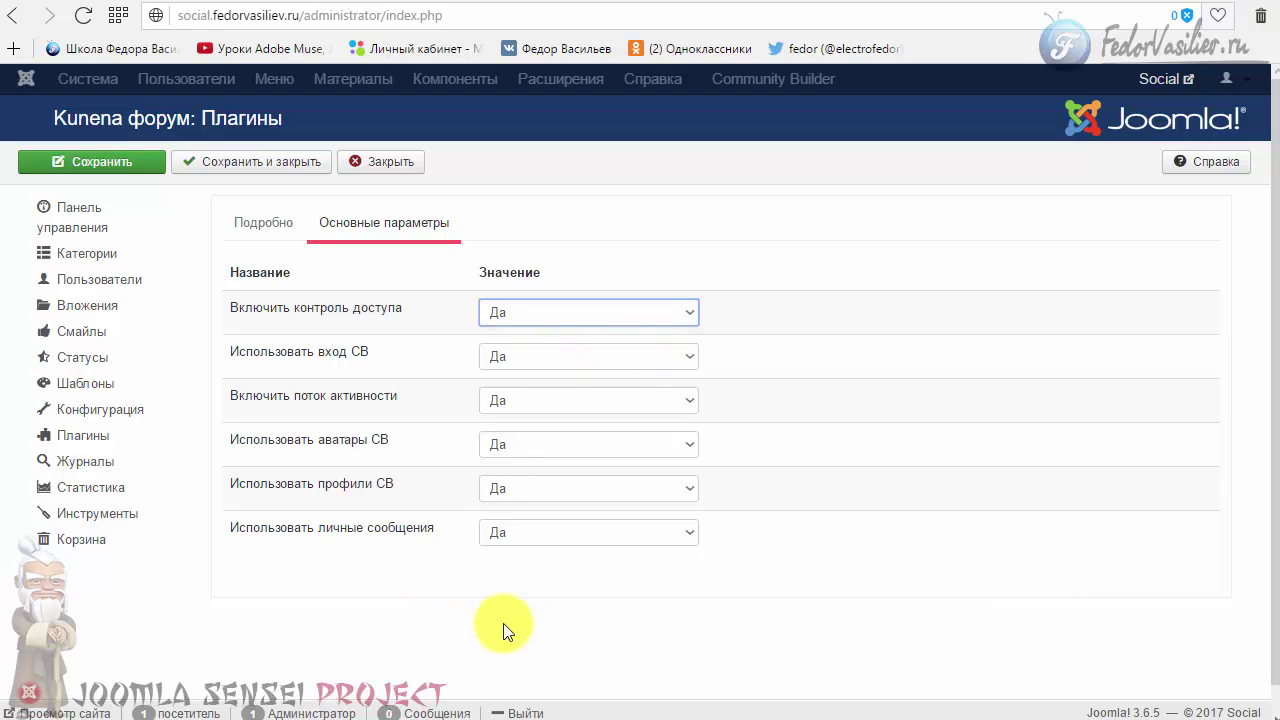
click(147, 164)
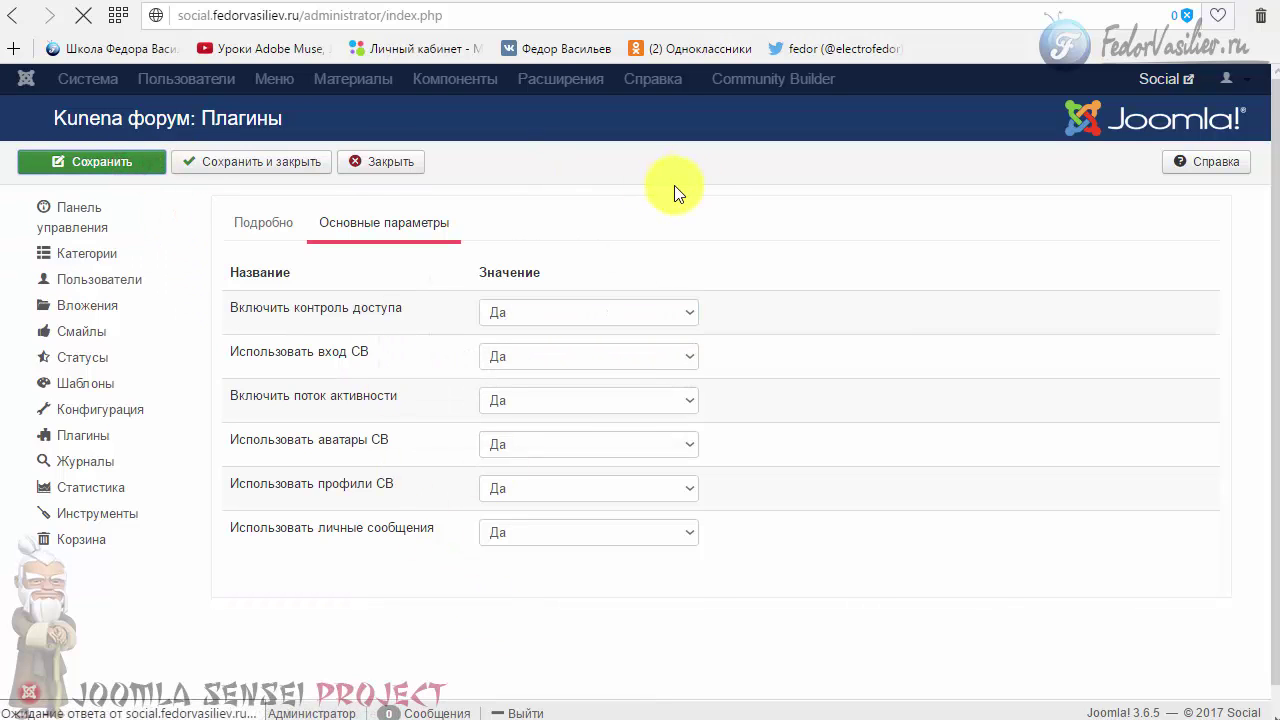
Step: Switch to the site, reload the "демо" topic and open its author's Community Builder profile from the post's avatar
click(590, 5)
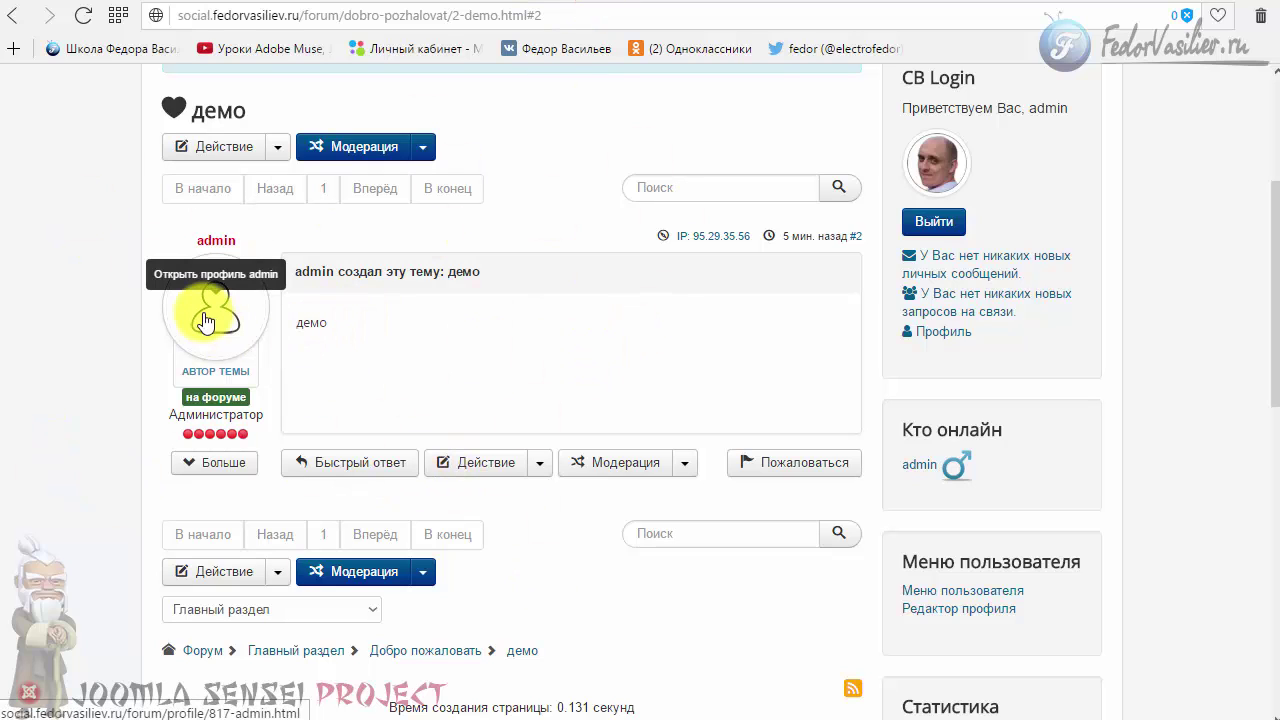
click(83, 15)
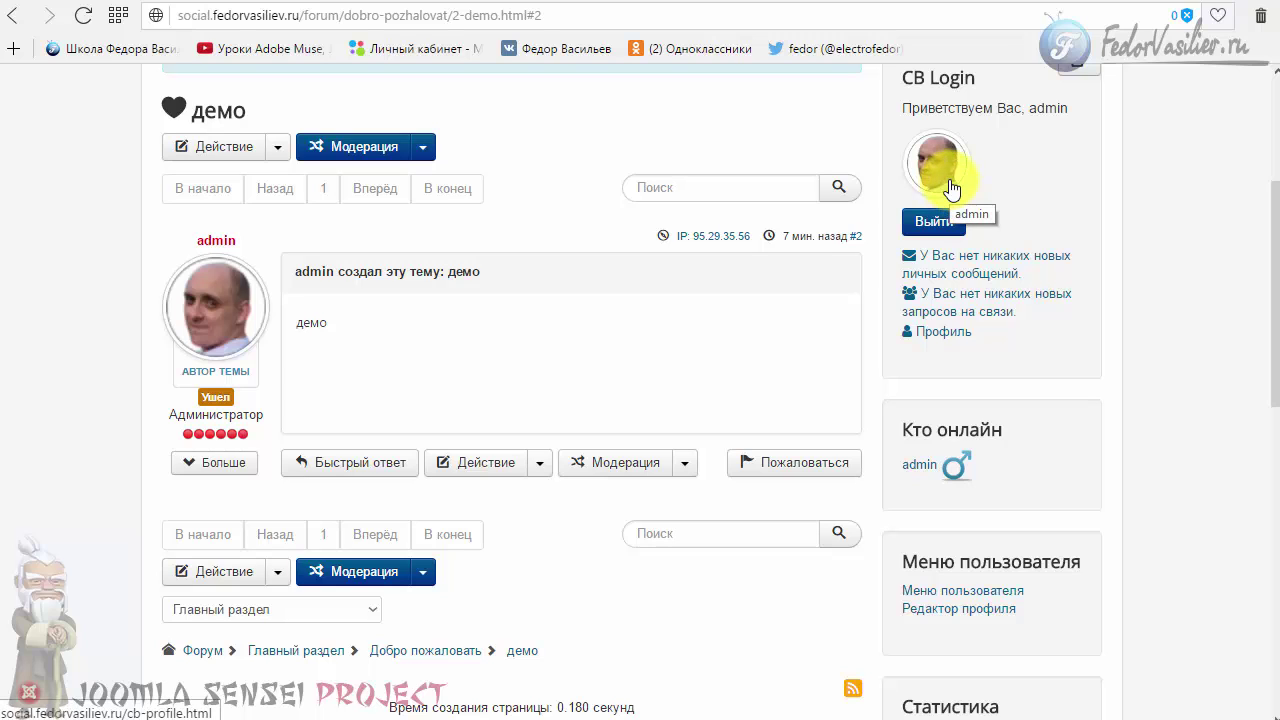
click(222, 318)
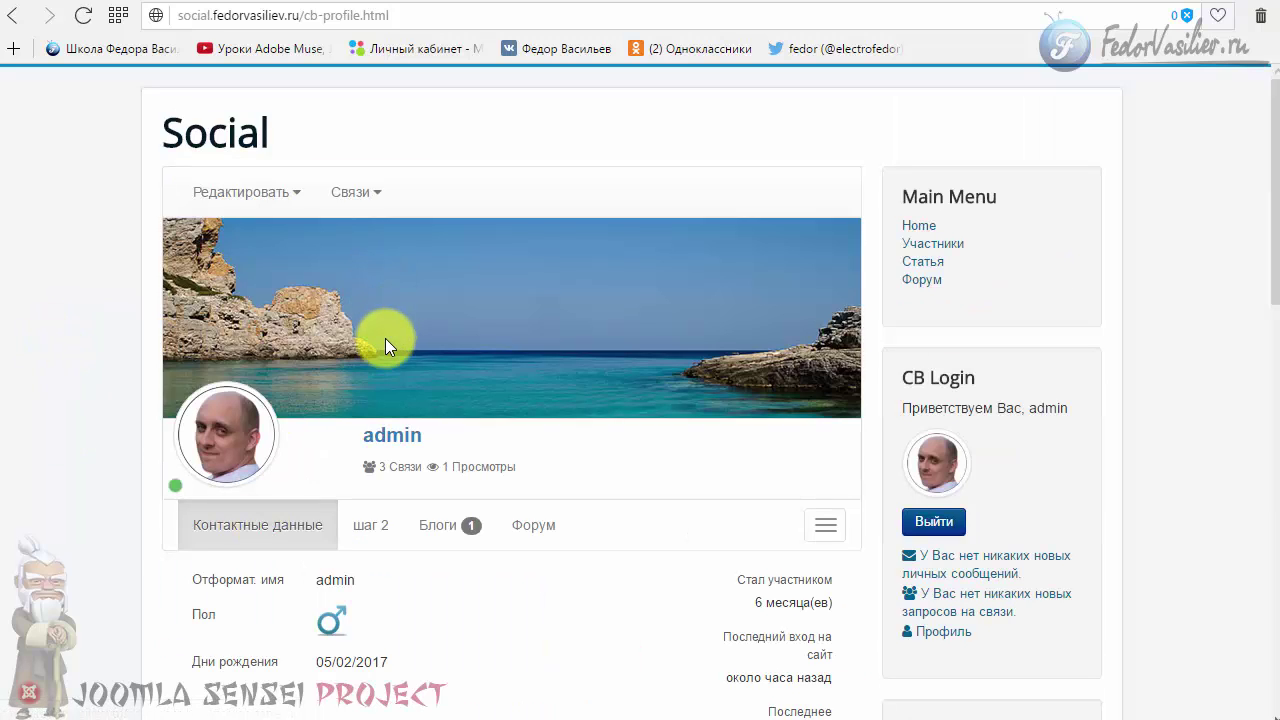
Step: Open the "демо" topic from the message list in the profile's "Форум" tab and examine its post and author avatar
scroll(436, 380, down, 2)
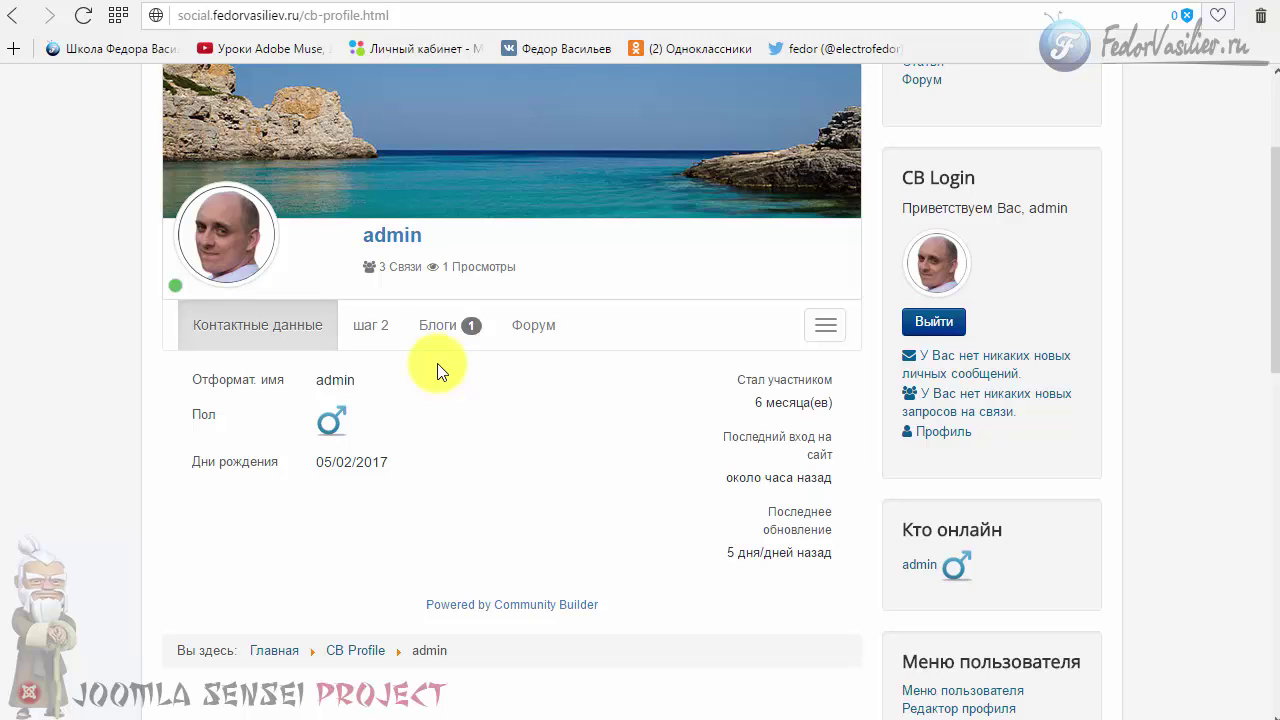
click(527, 334)
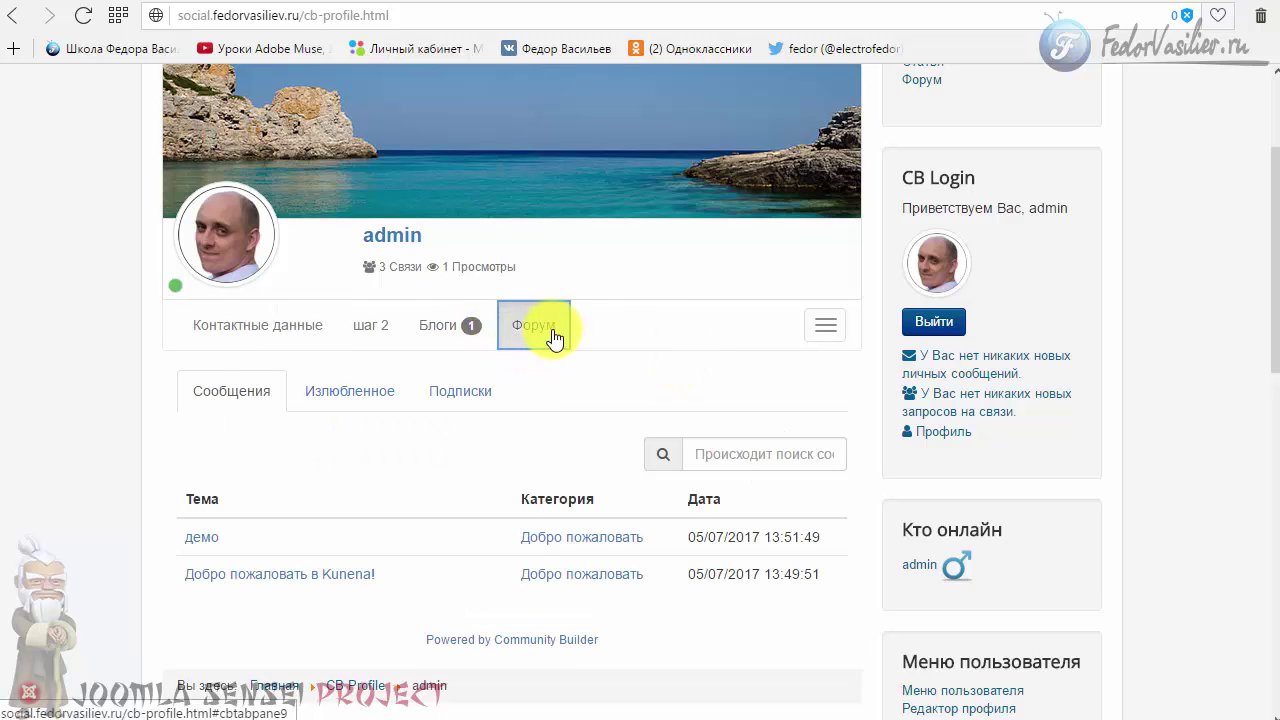
scroll(242, 427, up, 1)
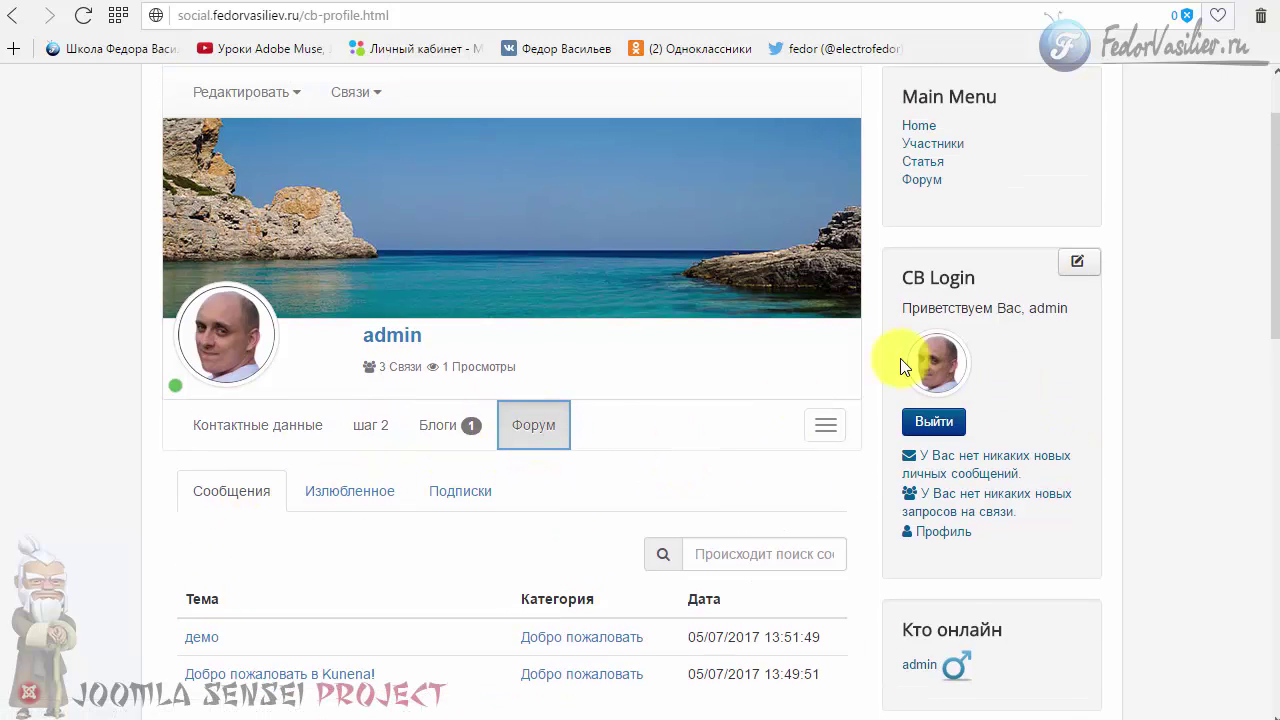
click(193, 637)
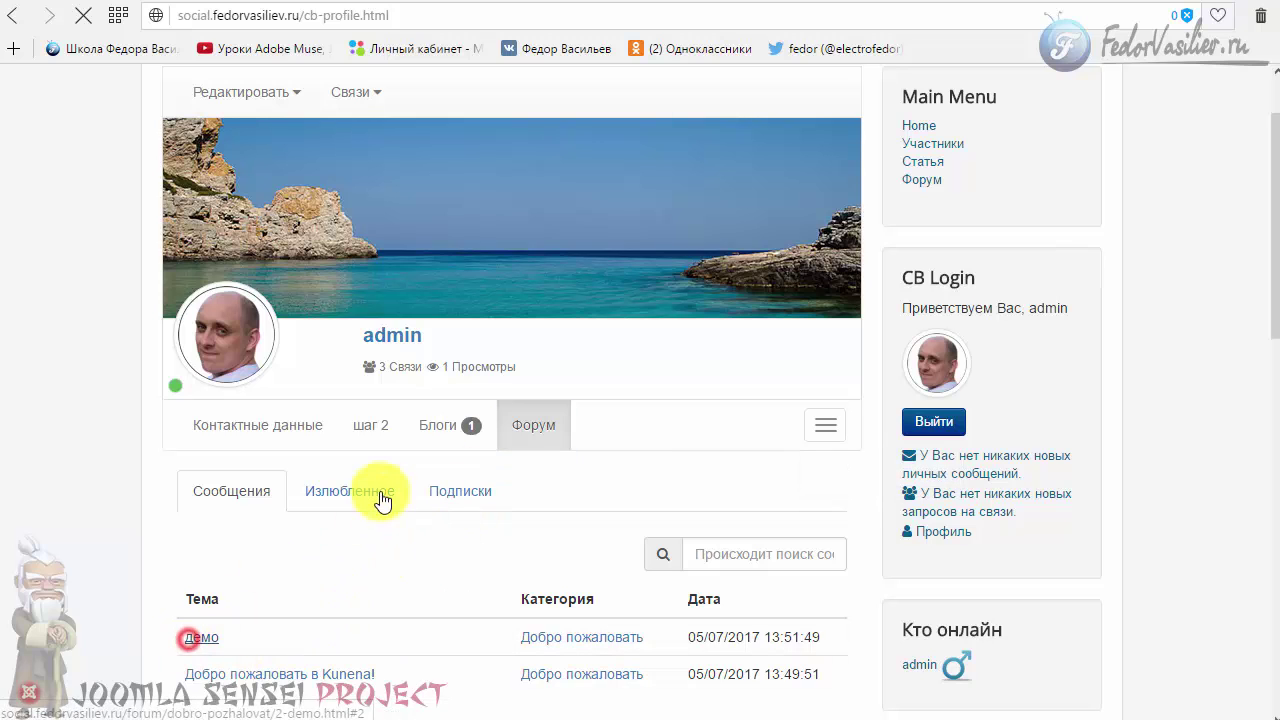
scroll(320, 440, up, 4)
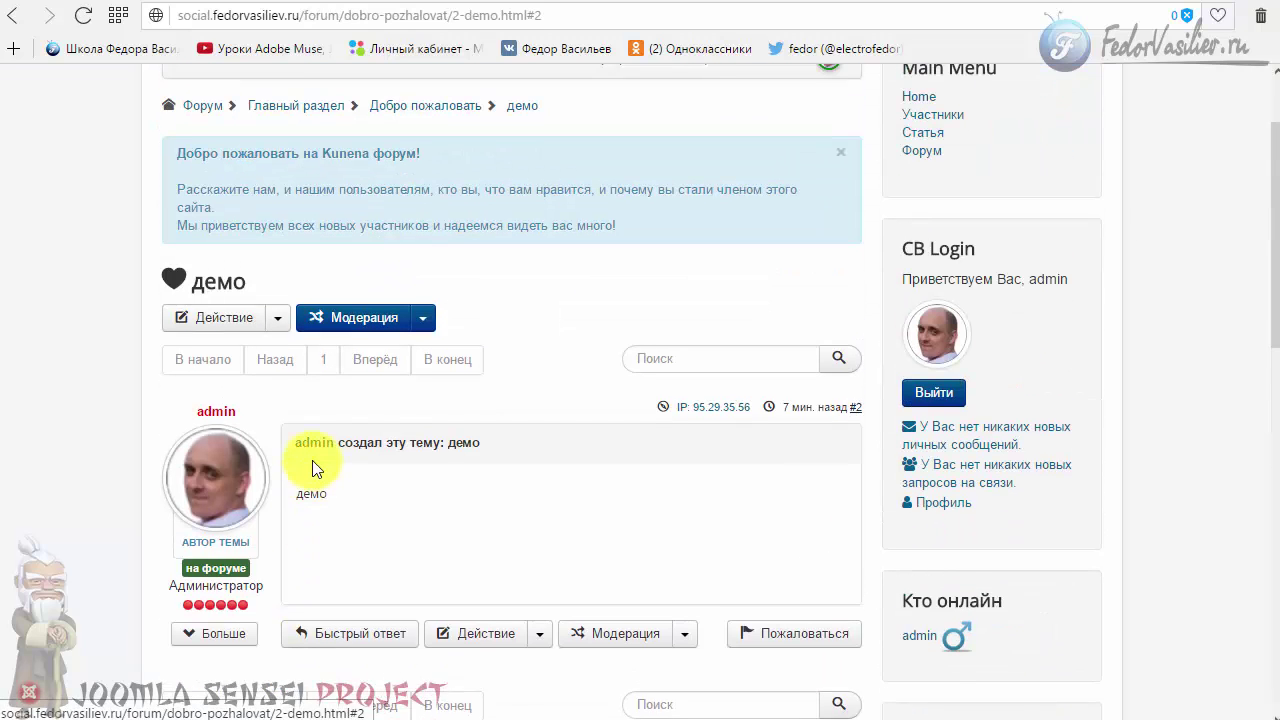
scroll(560, 380, down, 2)
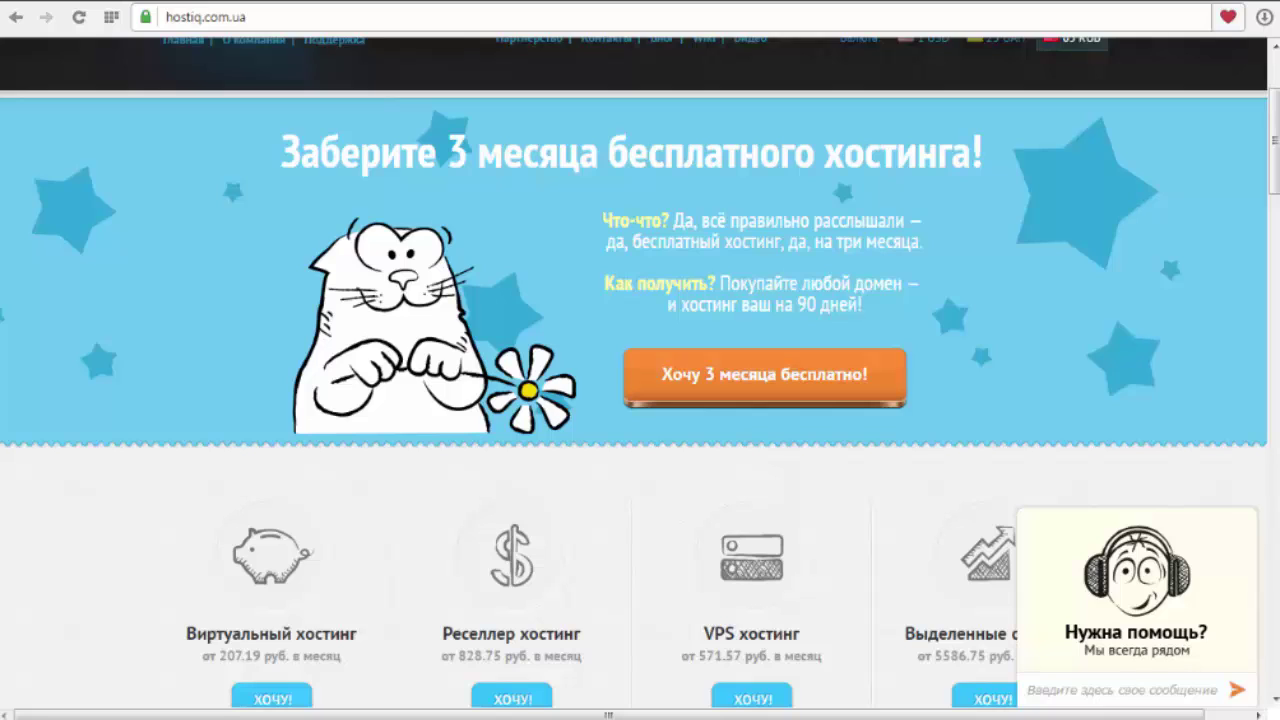
Step: Open and minimise the support chat on the hostiq.com.ua page, and look over the hosting offers
click(1128, 638)
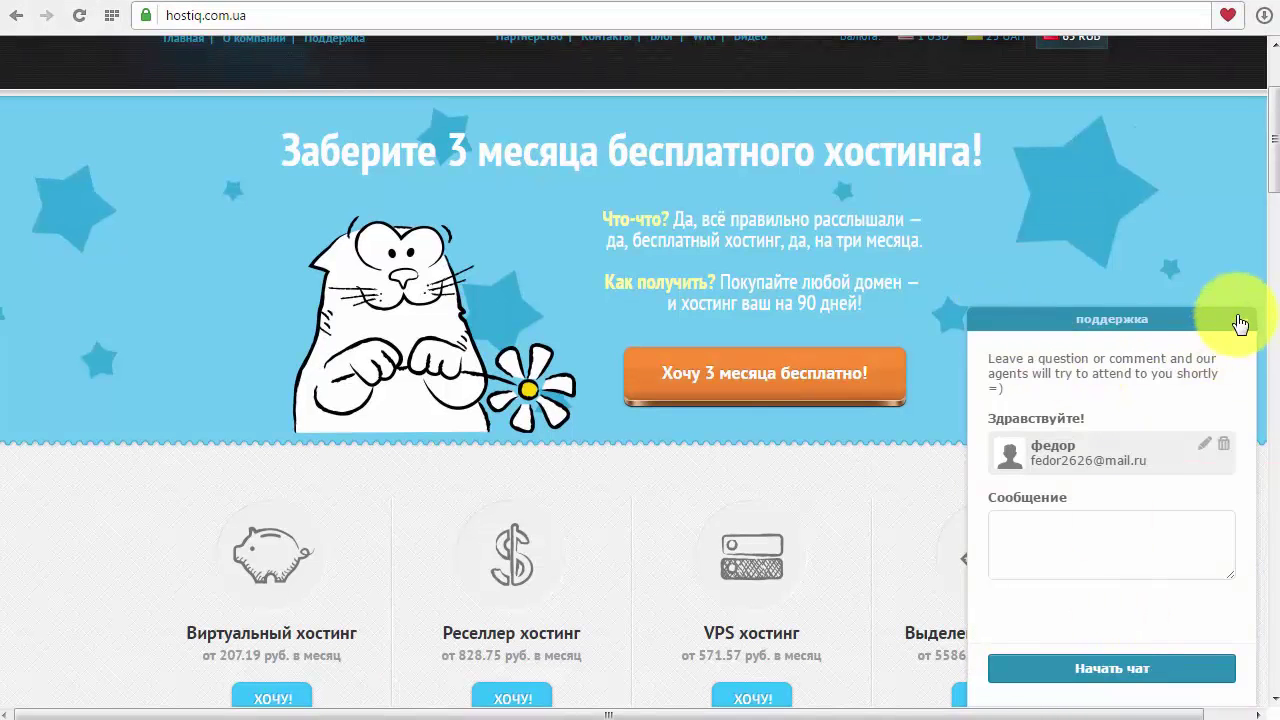
click(1240, 323)
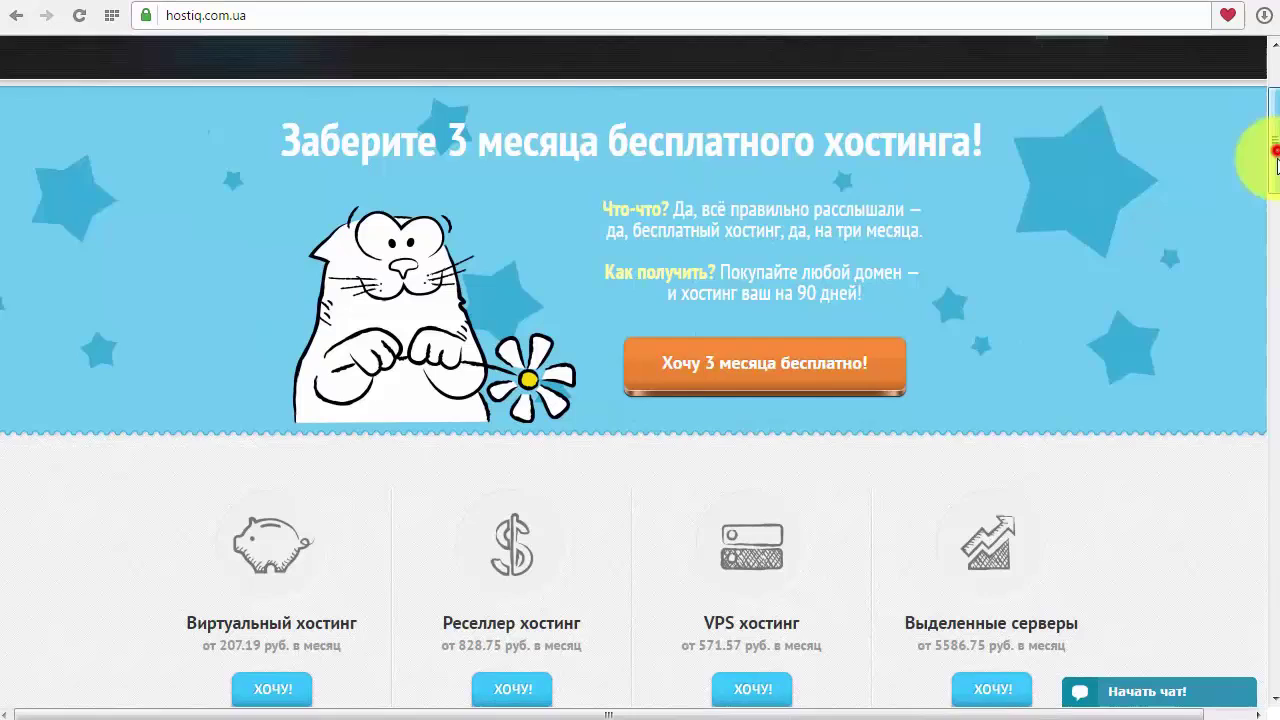
mouse_move(1272, 165)
mouse_down()
mouse_move(1276, 200)
mouse_move(1276, 155)
mouse_up()
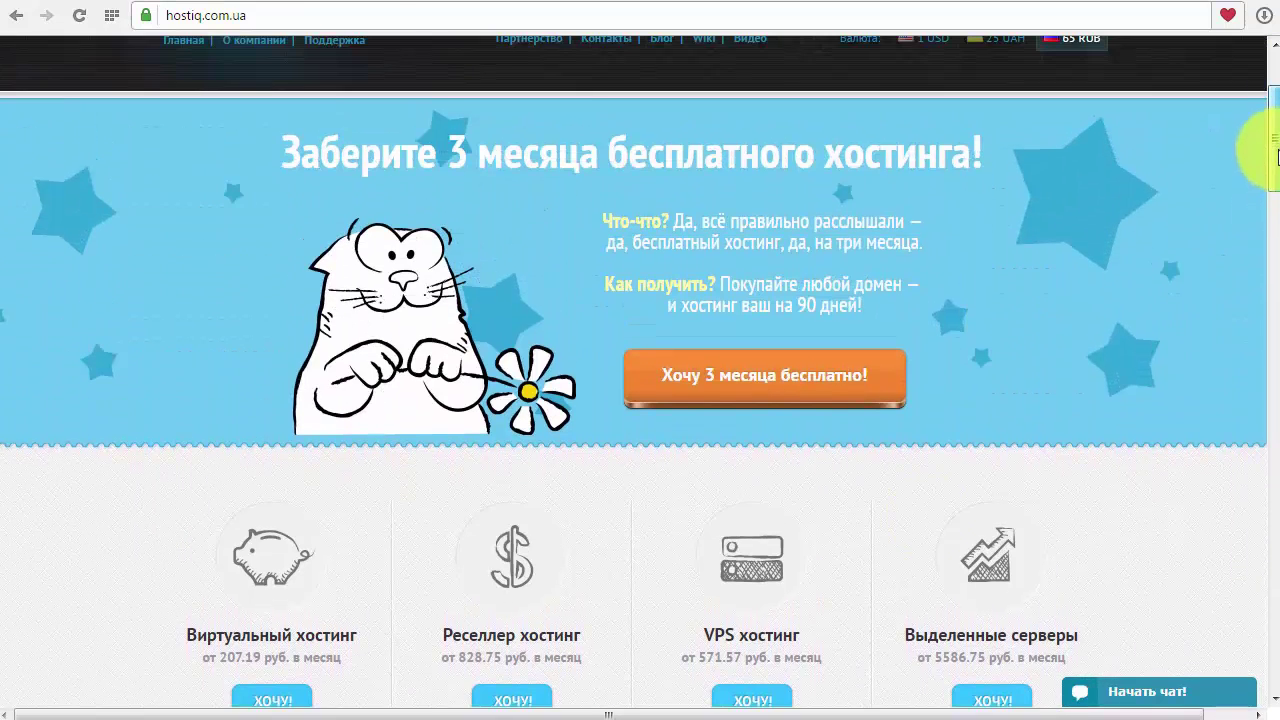